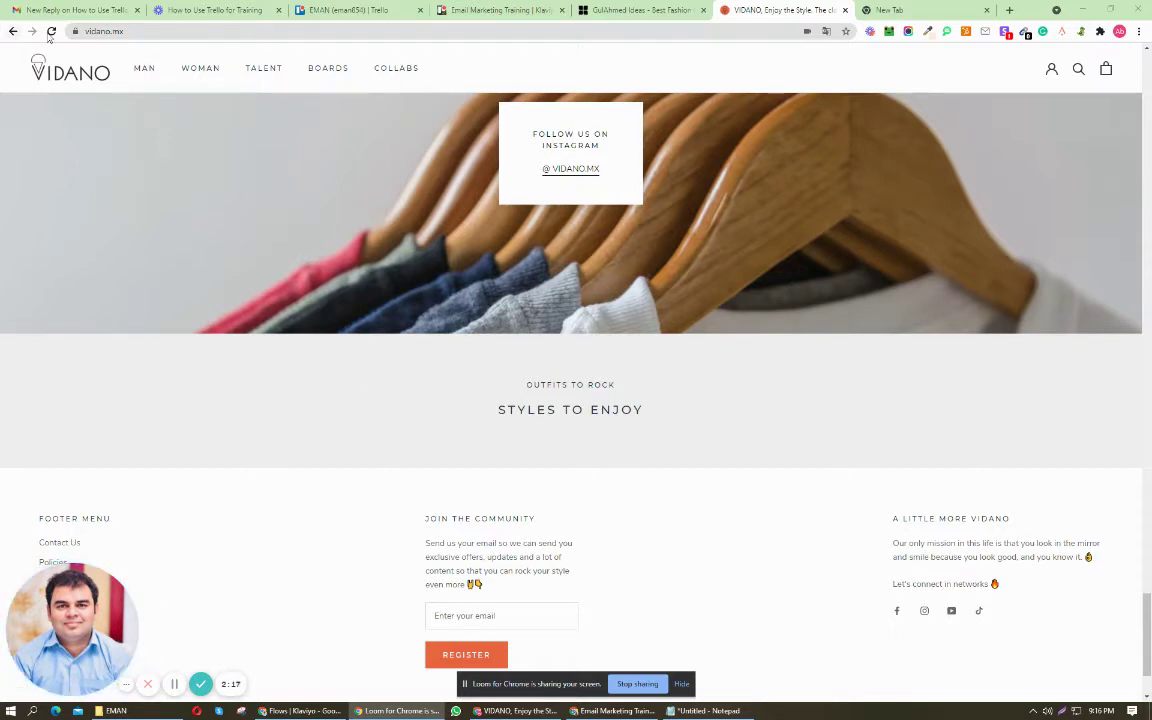
Step: Open the Carob Hat product page from the home page's Shop the Look section and set its quantity to 2
scroll(647, 275, up, 15)
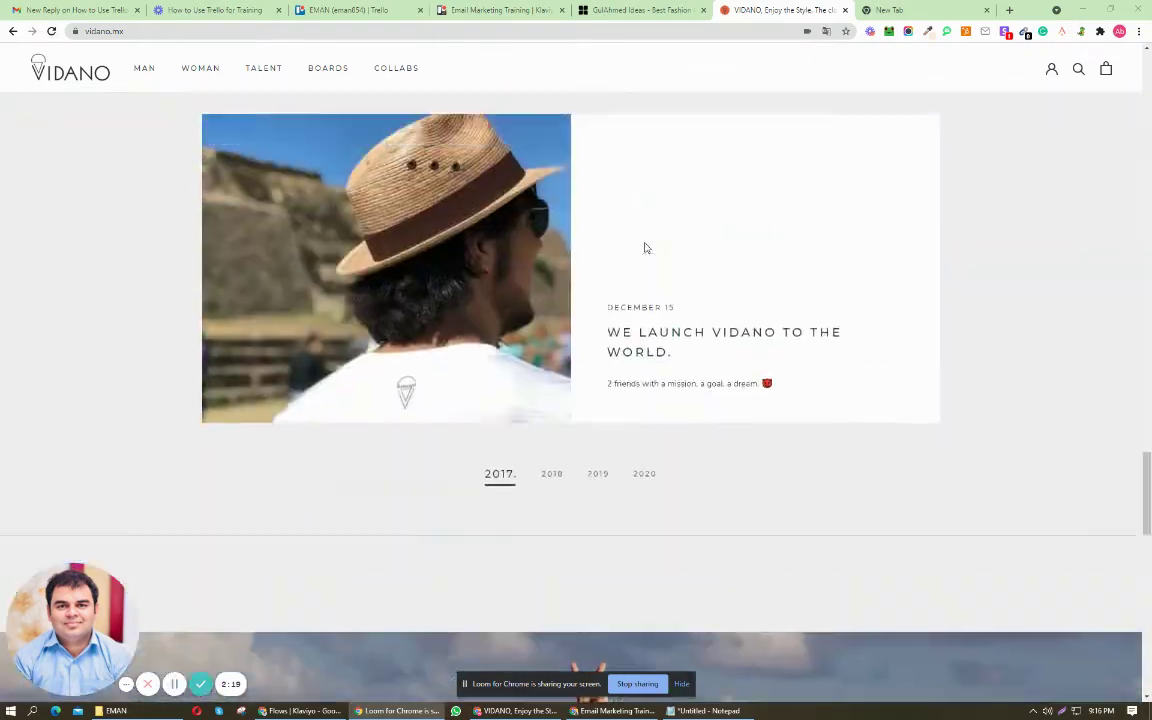
scroll(361, 240, up, 5)
scroll(360, 257, down, 16)
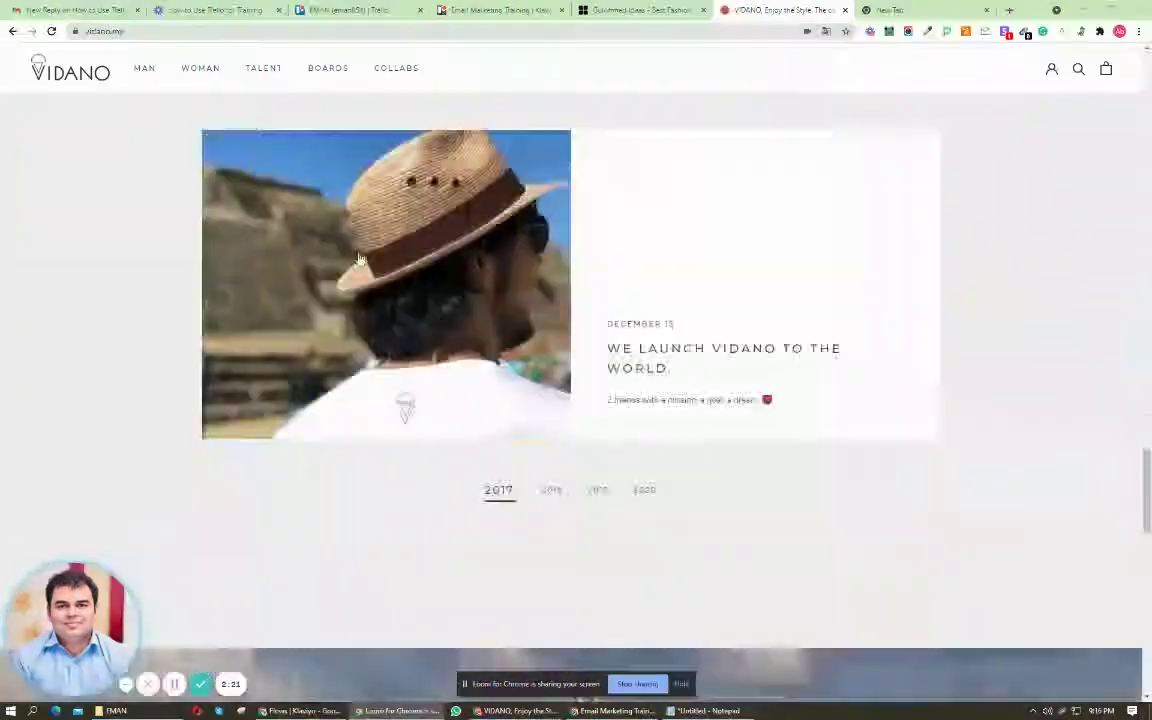
scroll(388, 195, up, 5)
scroll(441, 250, up, 15)
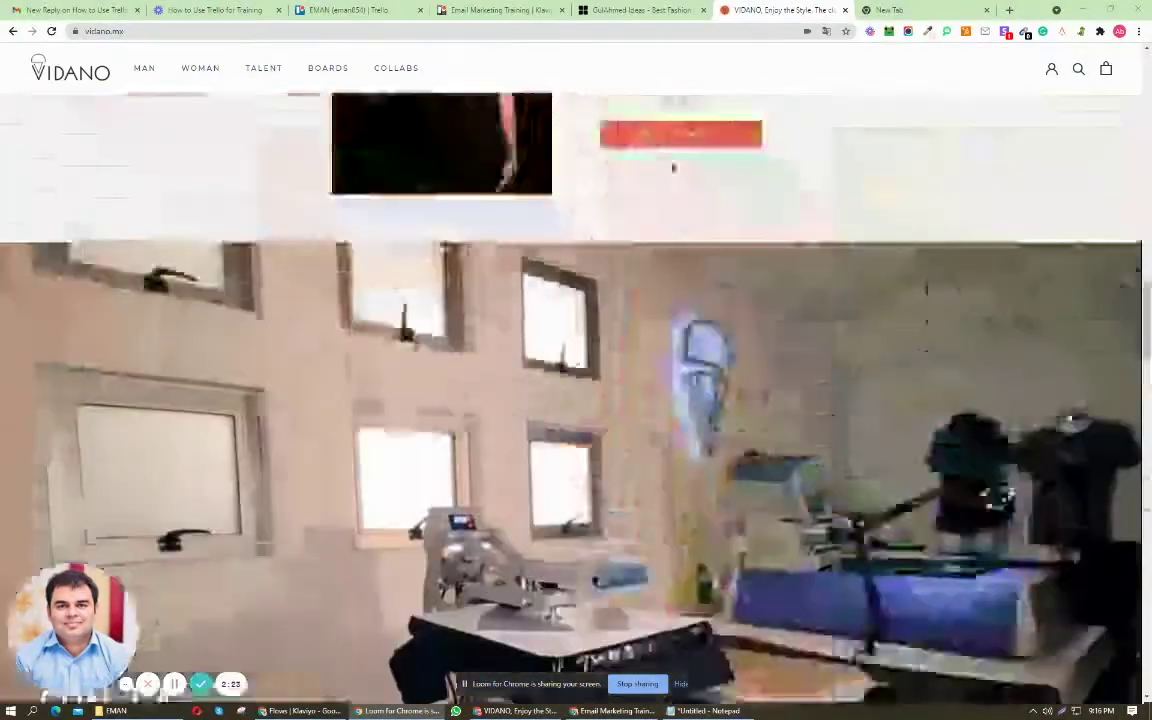
scroll(458, 390, down, 1)
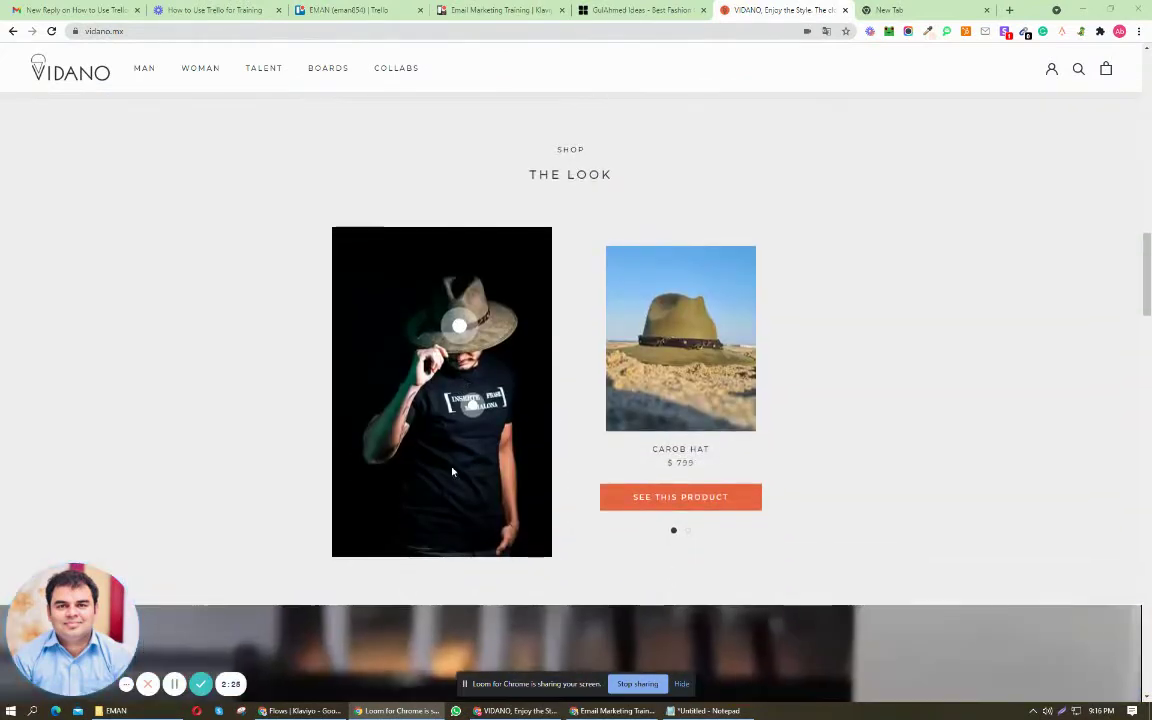
click(687, 355)
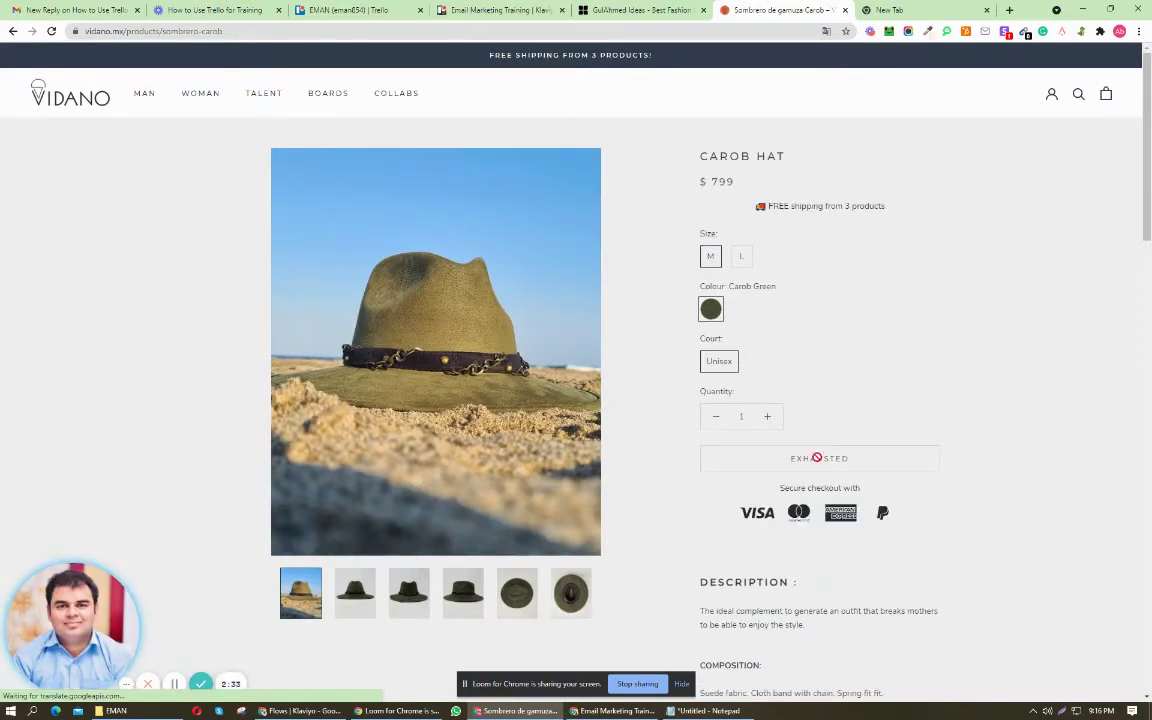
click(767, 417)
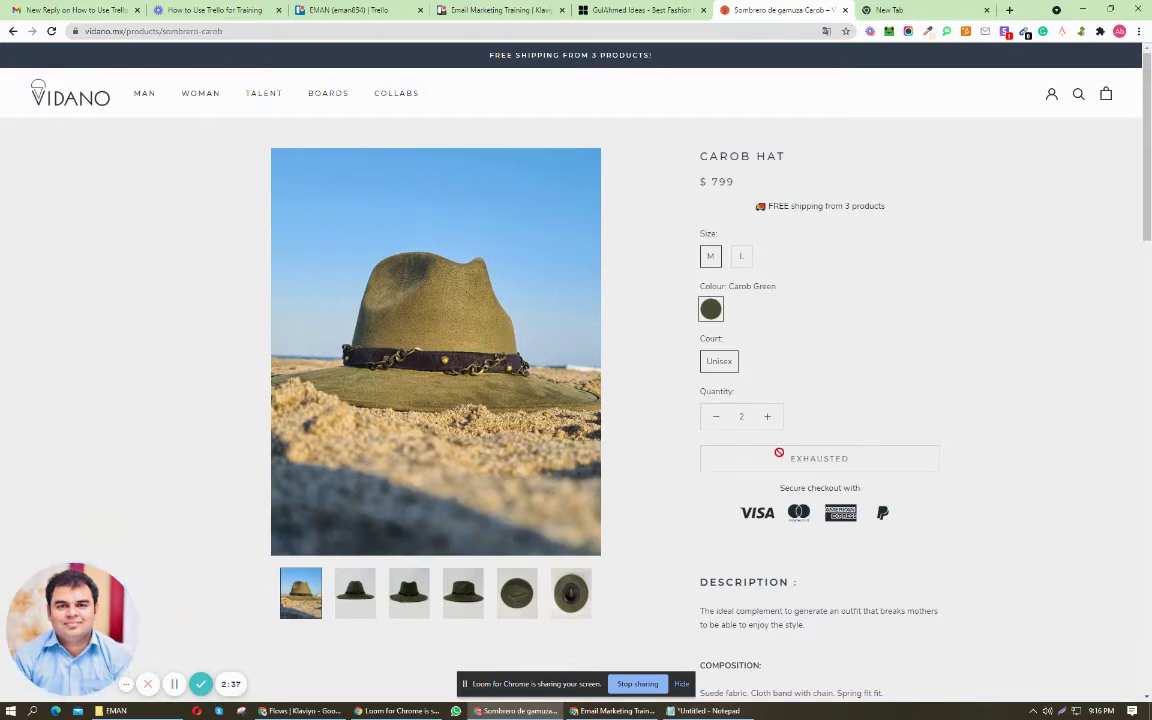
Step: Open the Zebrose T-shirt's product page from the recommended products below the Carob Hat
scroll(778, 465, down, 6)
scroll(783, 487, down, 4)
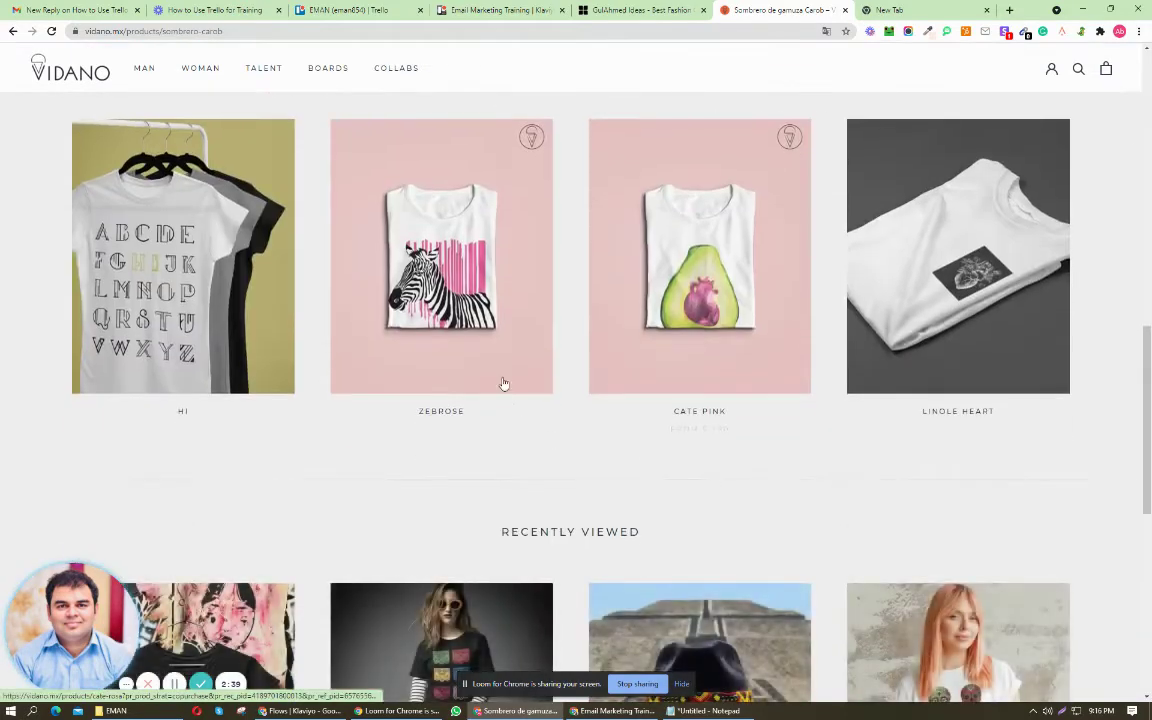
click(514, 290)
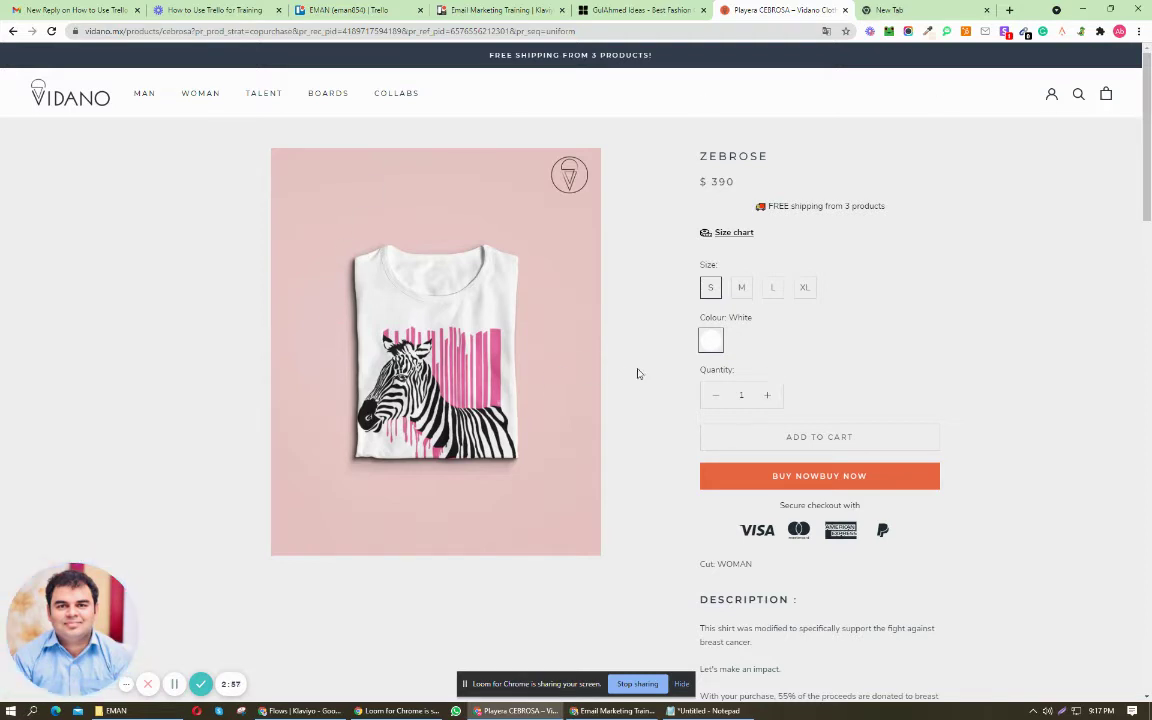
Step: Add one white Zebrose shirt in size S to the cart and proceed to checkout, selecting the telephone field
click(833, 440)
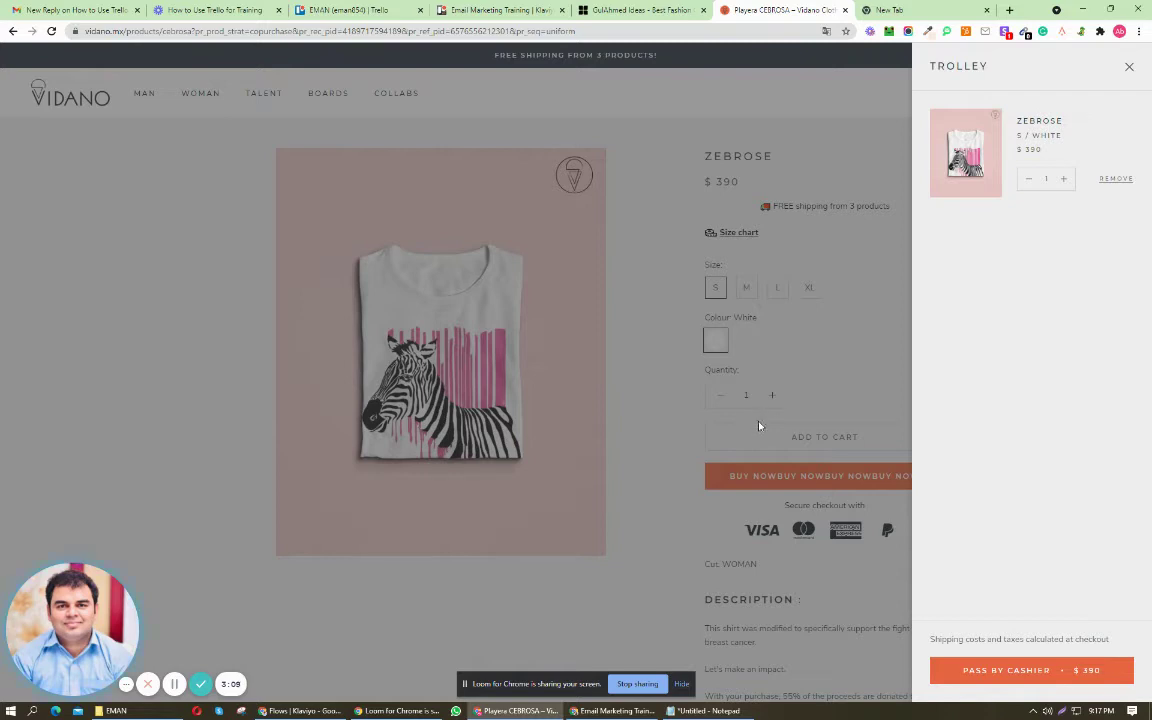
click(1014, 673)
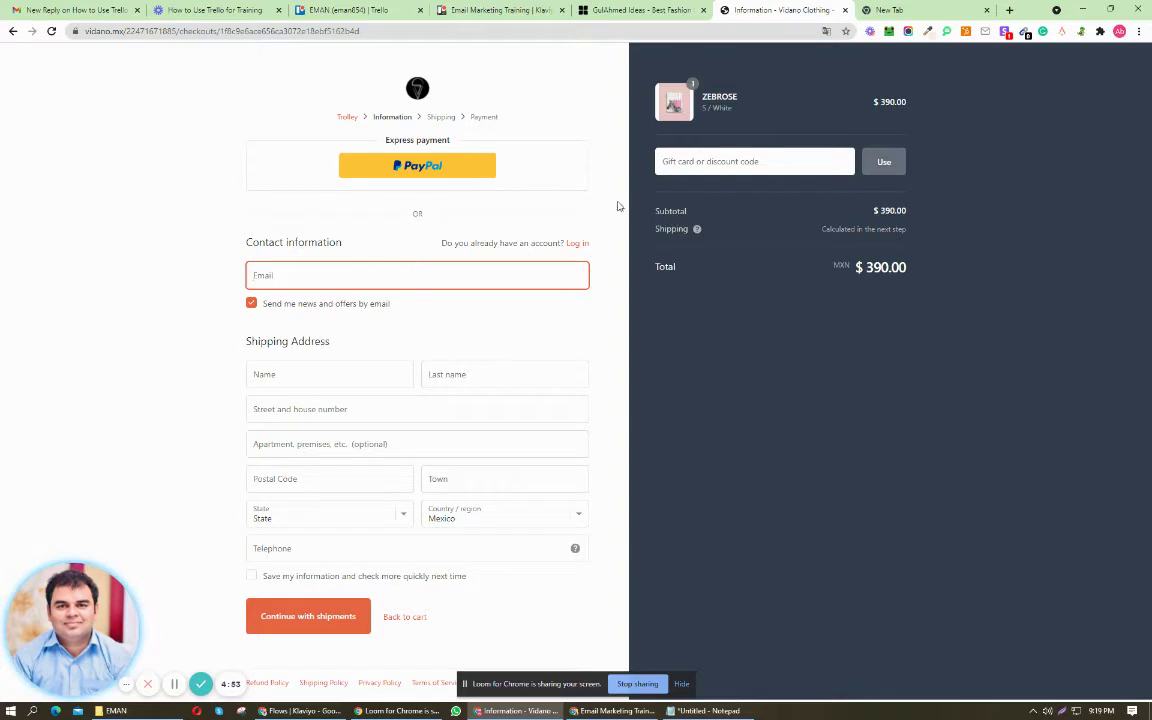
click(377, 547)
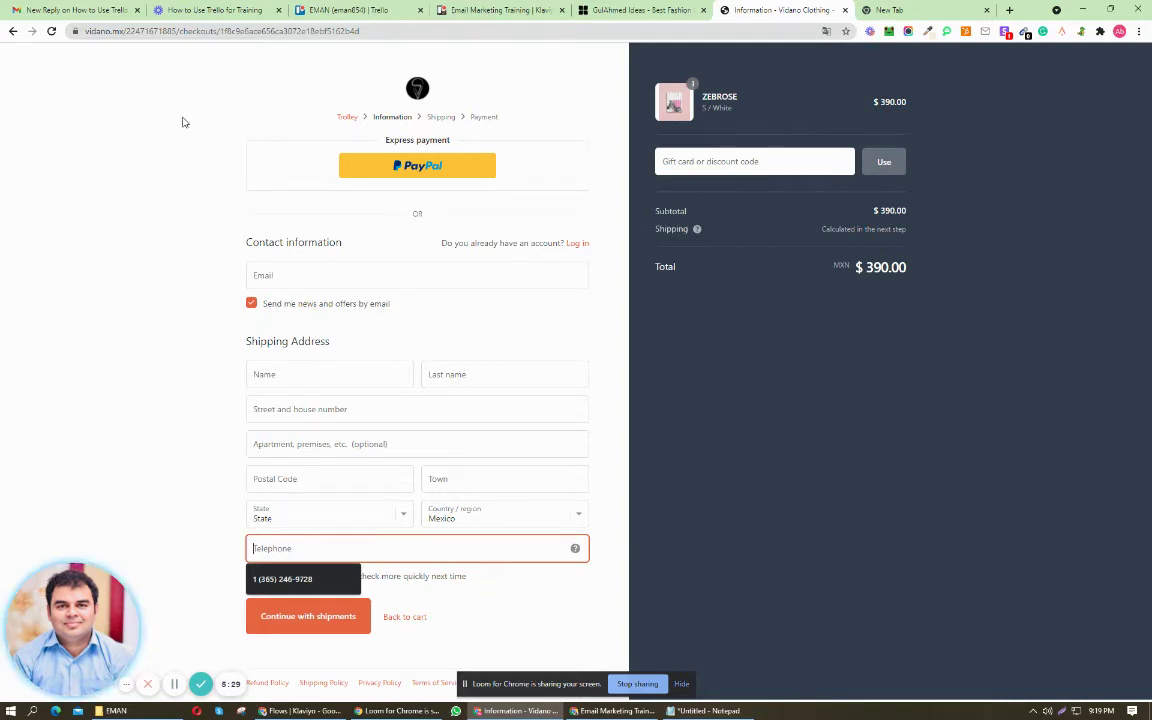
Step: Load facebook.com in the empty browser tab and return to the Vidano checkout page
click(894, 9)
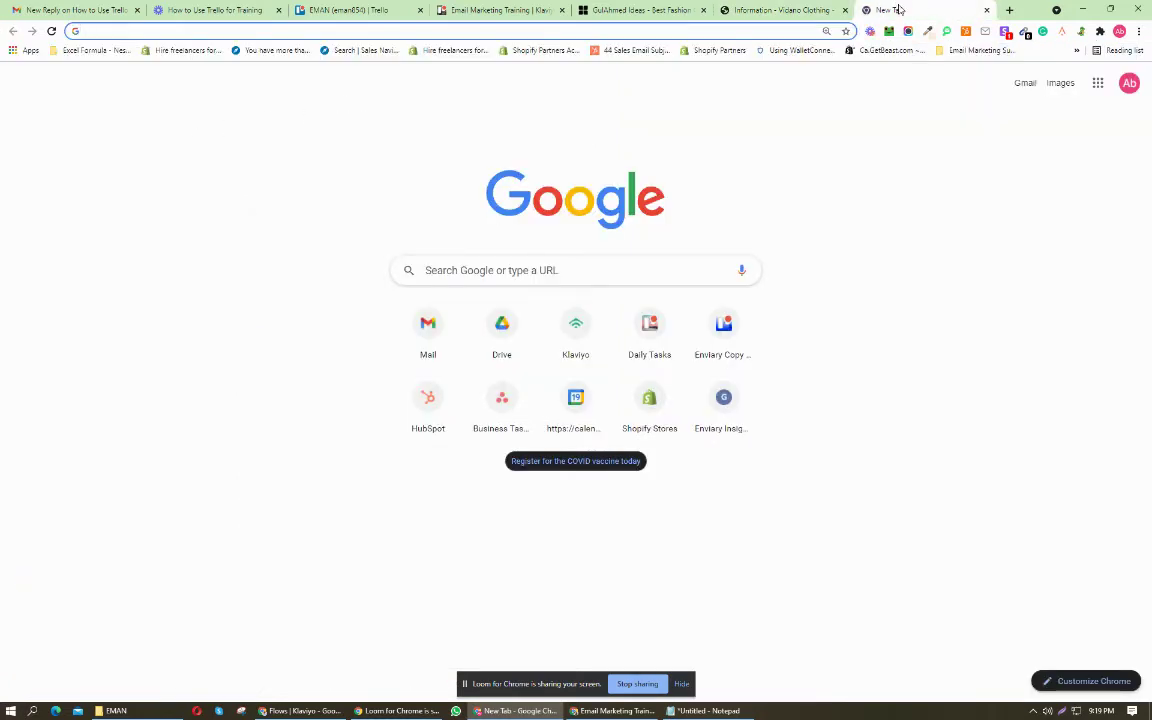
text(facebook.com)
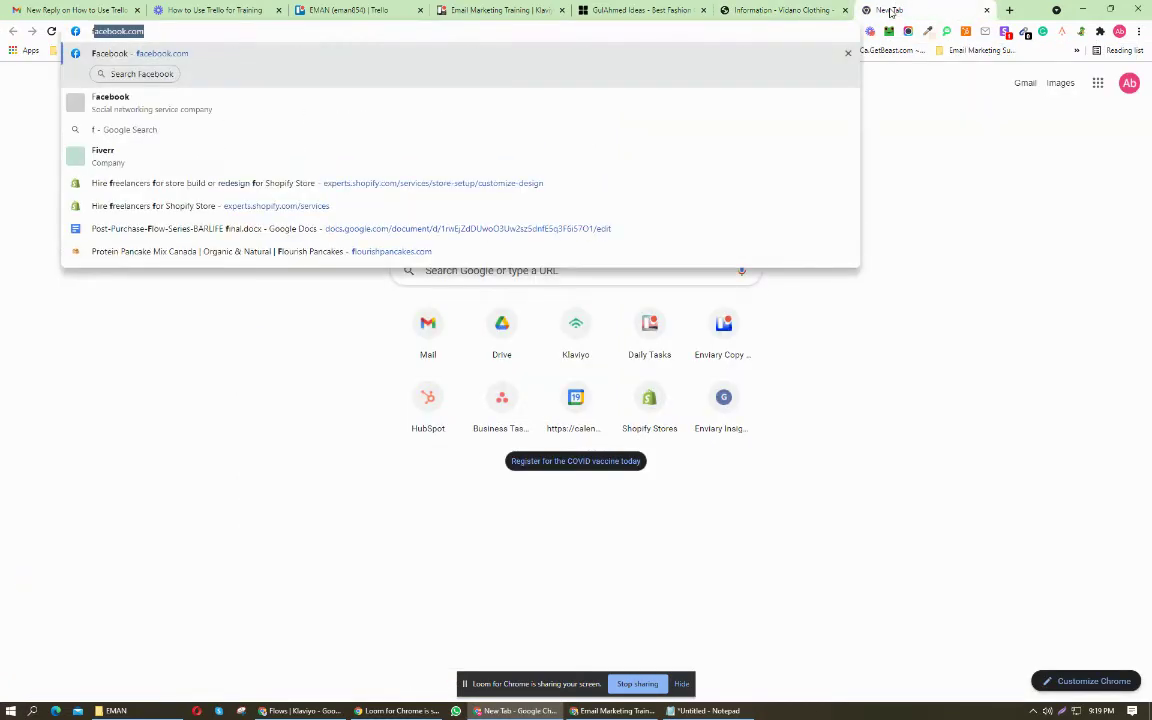
key(Return)
click(833, 8)
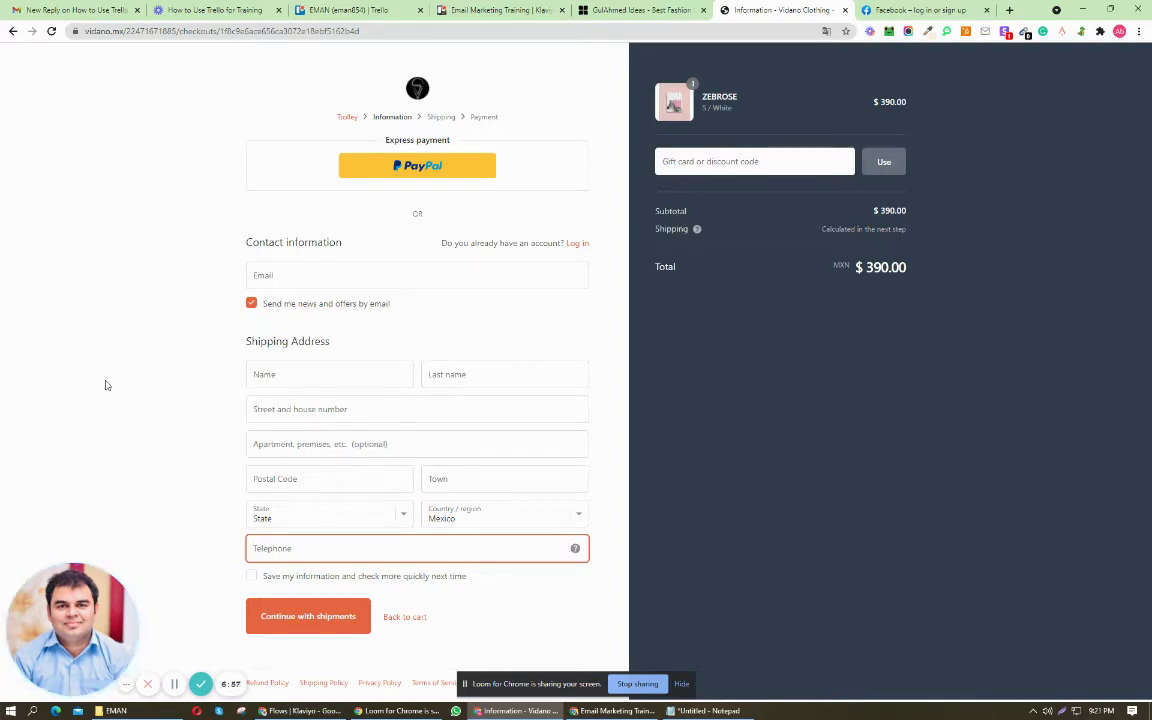
click(68, 123)
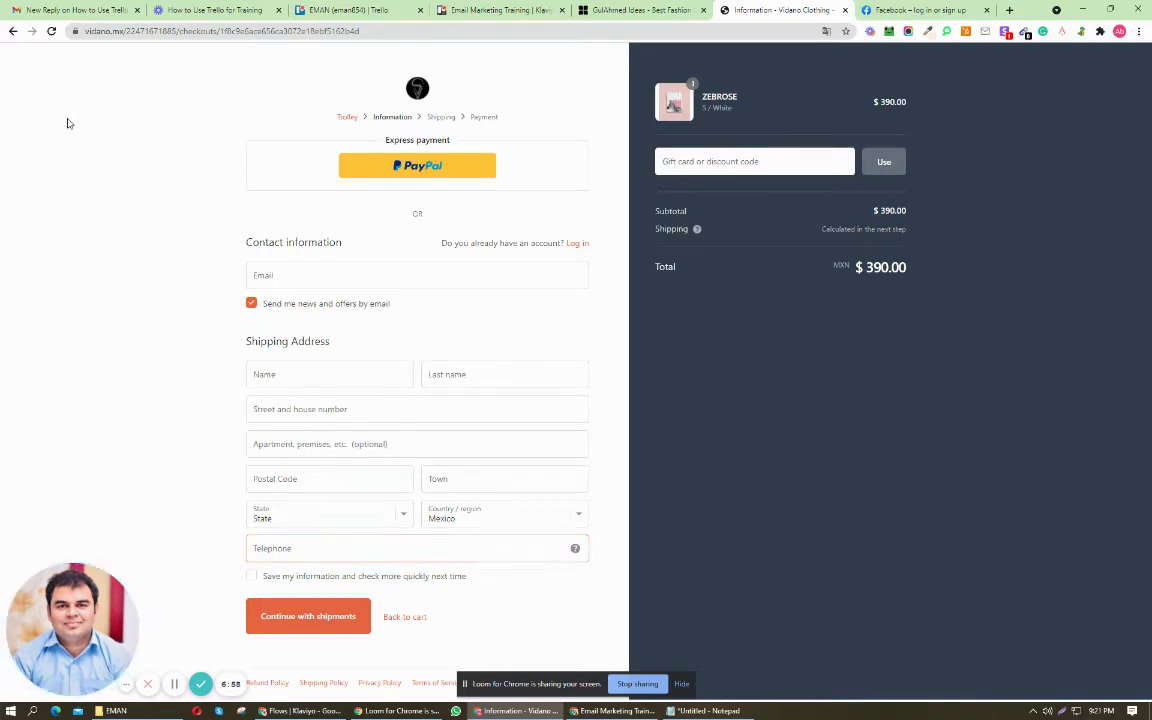
Step: Go back to the Zebrose product page, look over its description and return to the store's home page
click(11, 32)
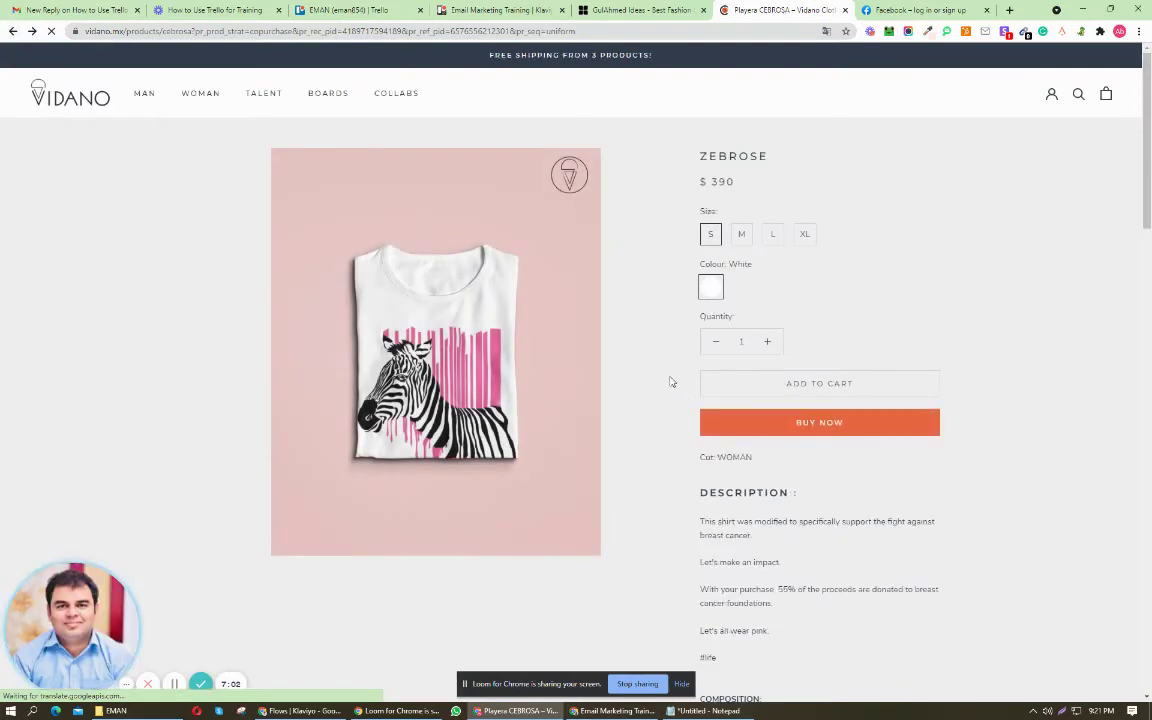
scroll(633, 325, down, 5)
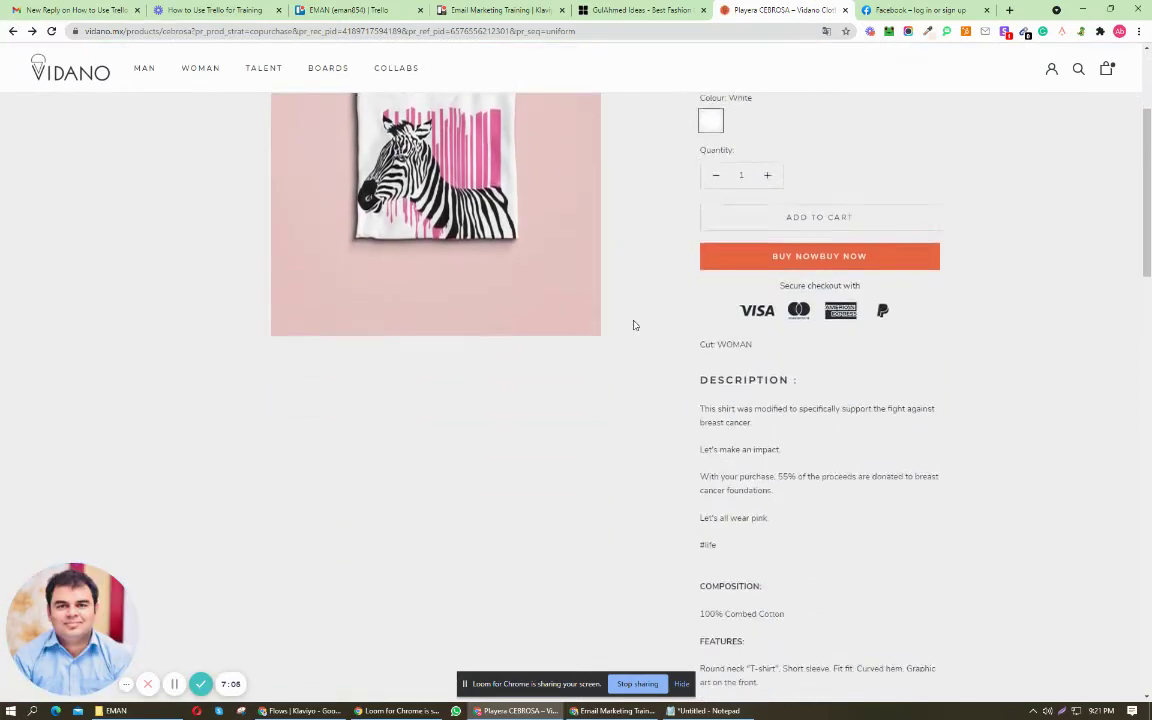
scroll(633, 323, down, 2)
scroll(635, 320, up, 7)
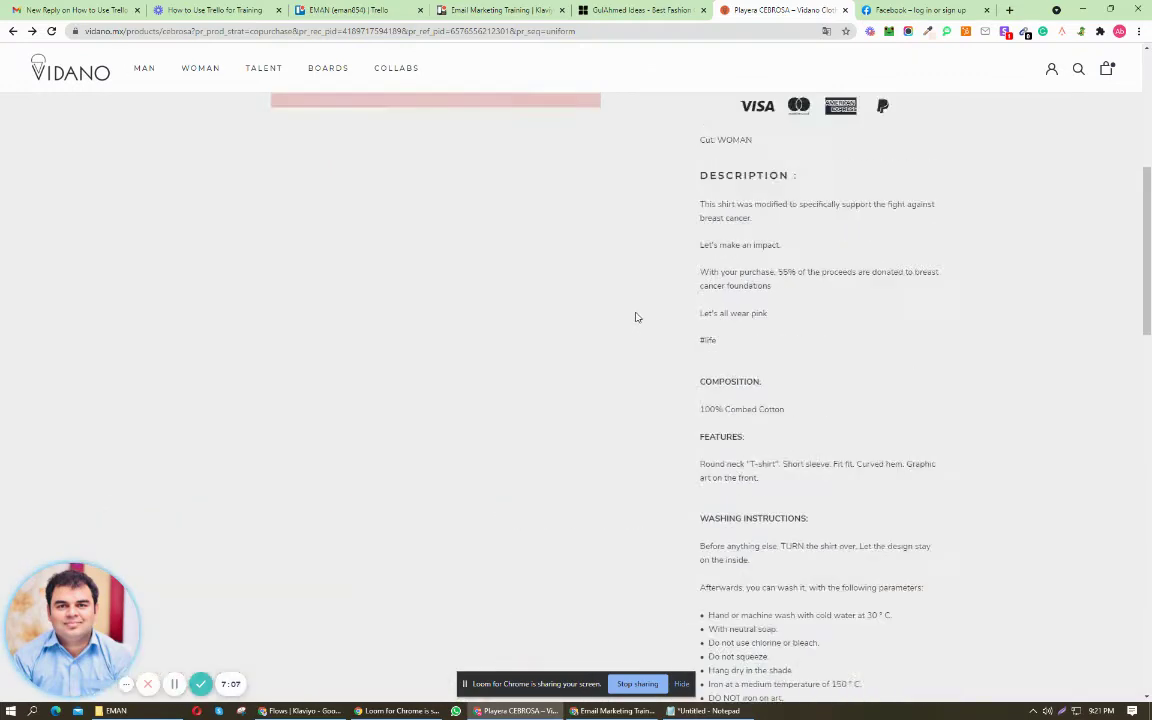
click(64, 70)
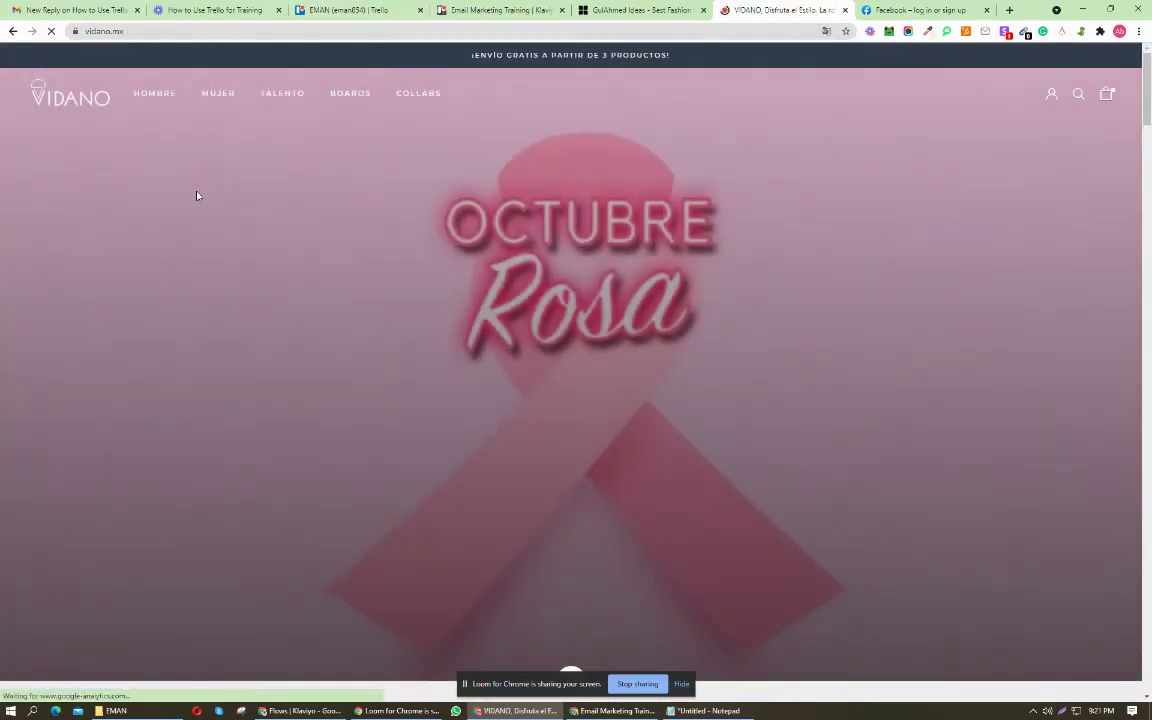
Step: Open vidano.mx in a new tab of the Chrome window holding the Klaviyo tabs and dismiss the translation prompt
click(301, 33)
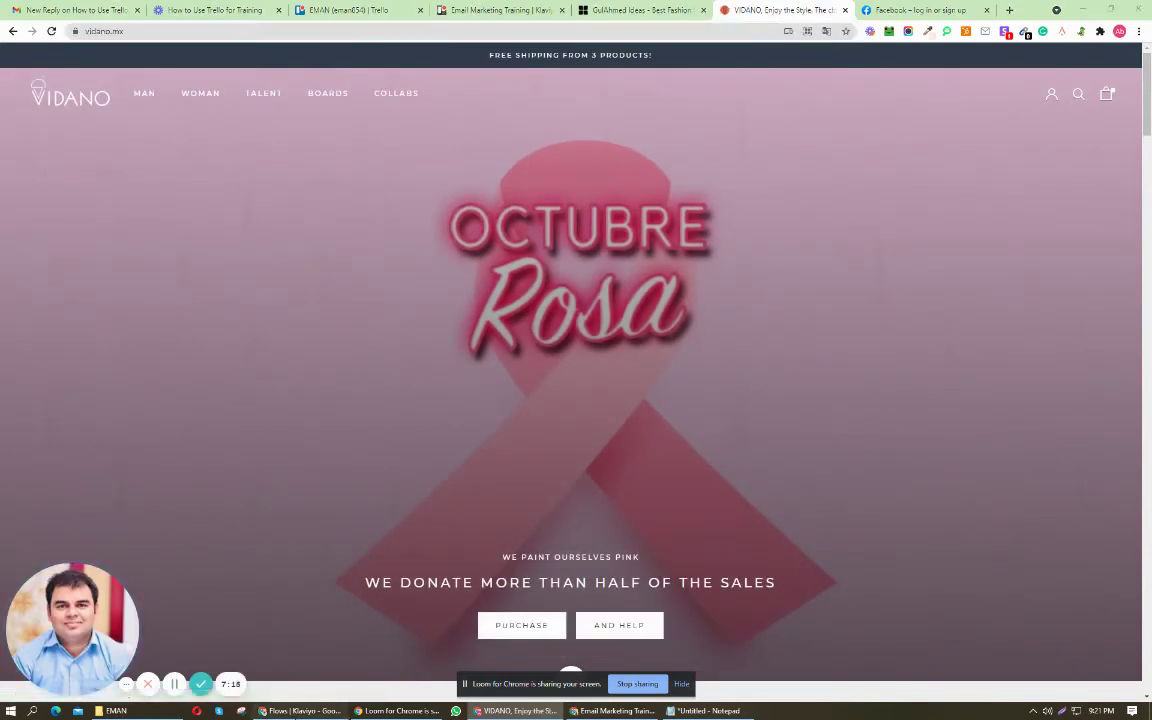
click(300, 710)
click(1009, 10)
text(vidano.mx)
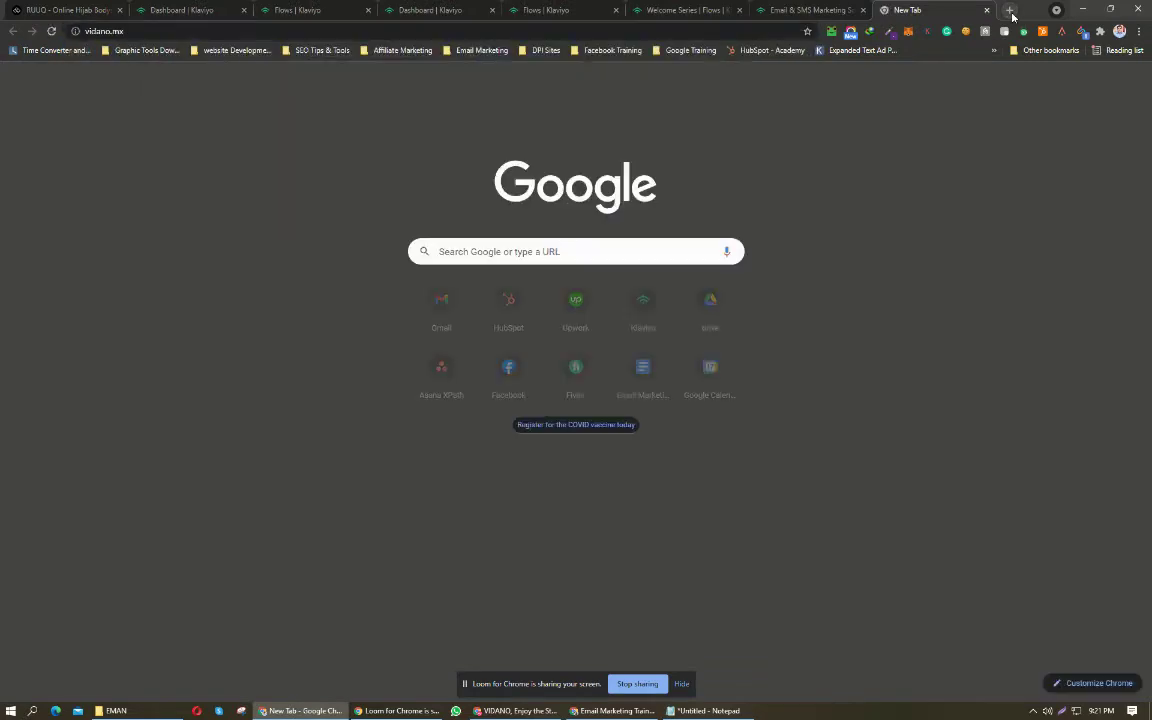
key(Return)
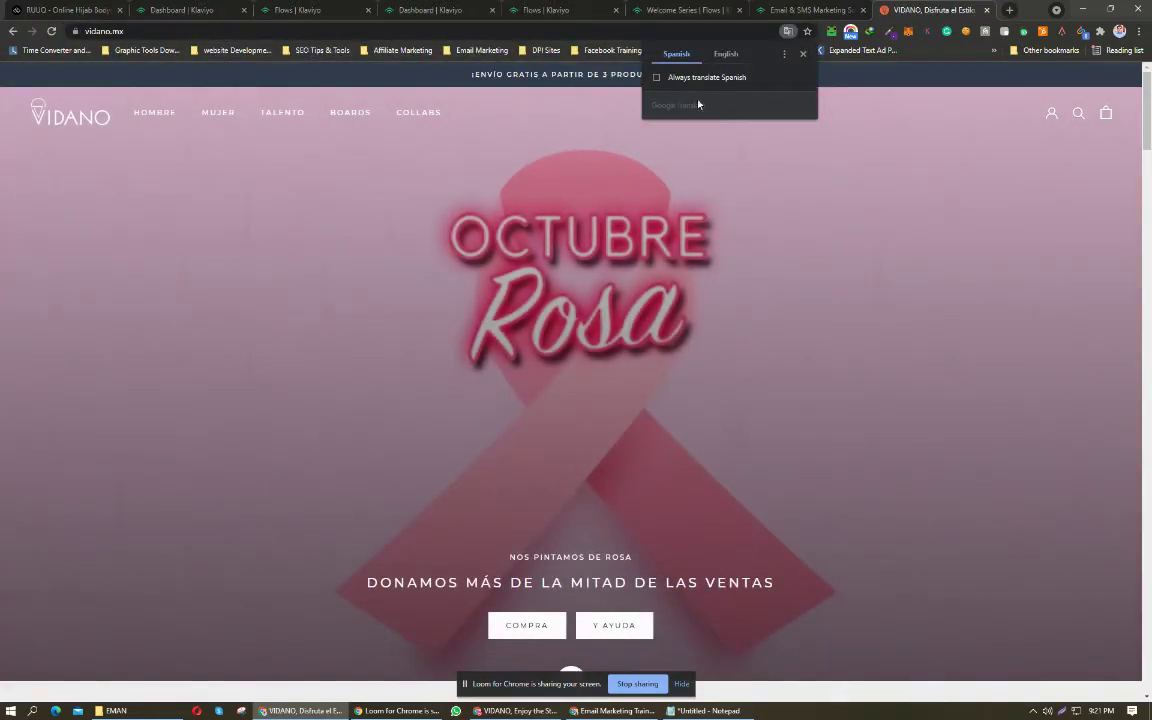
click(803, 53)
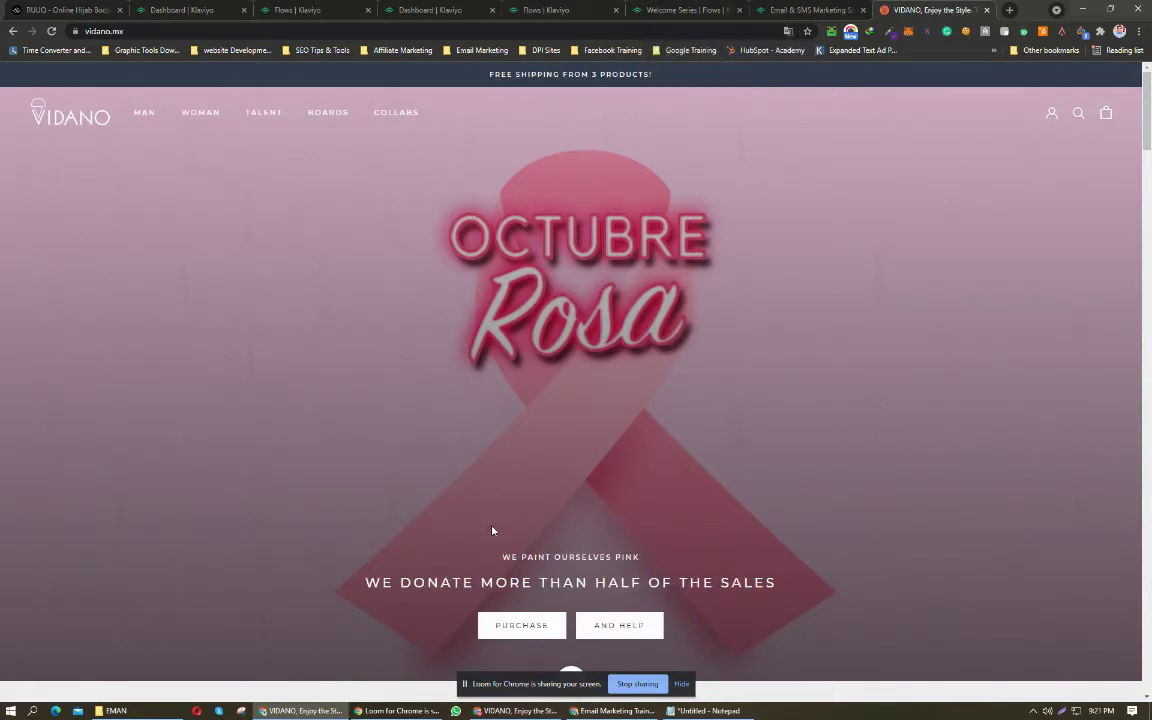
Step: Check the upper part of the Vidano home page for a sign-up popup
scroll(492, 530, down, 5)
scroll(492, 530, up, 5)
scroll(492, 530, down, 5)
scroll(492, 530, up, 5)
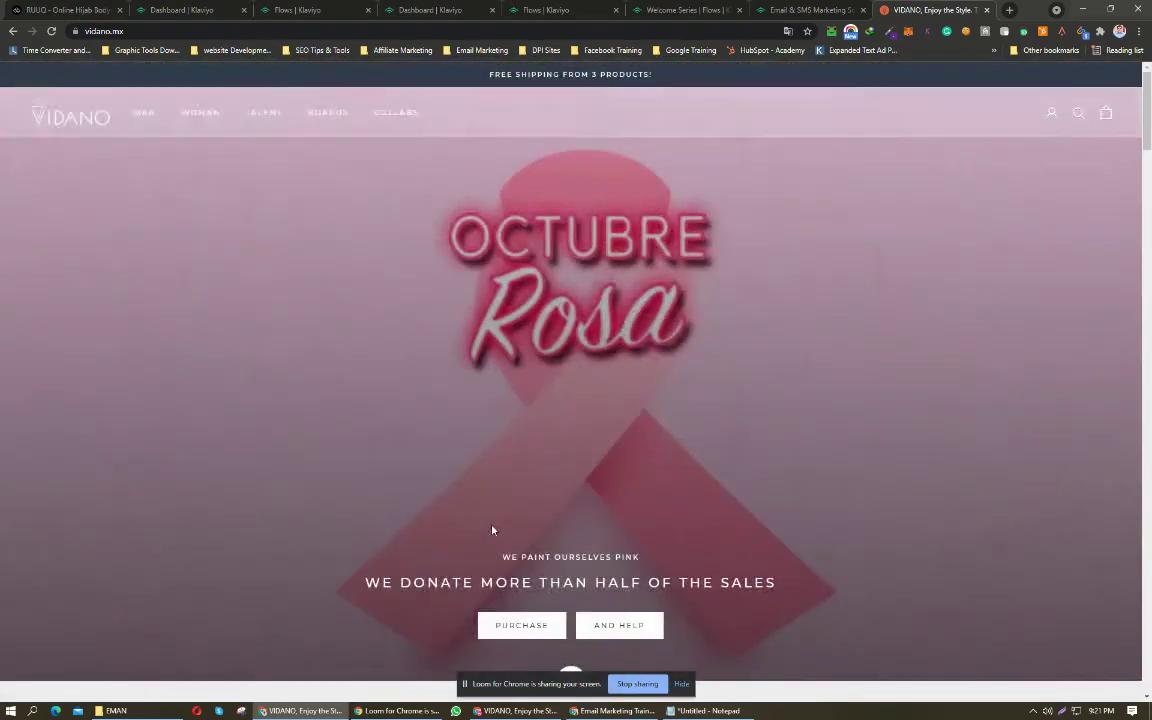
scroll(492, 530, down, 5)
scroll(492, 528, up, 5)
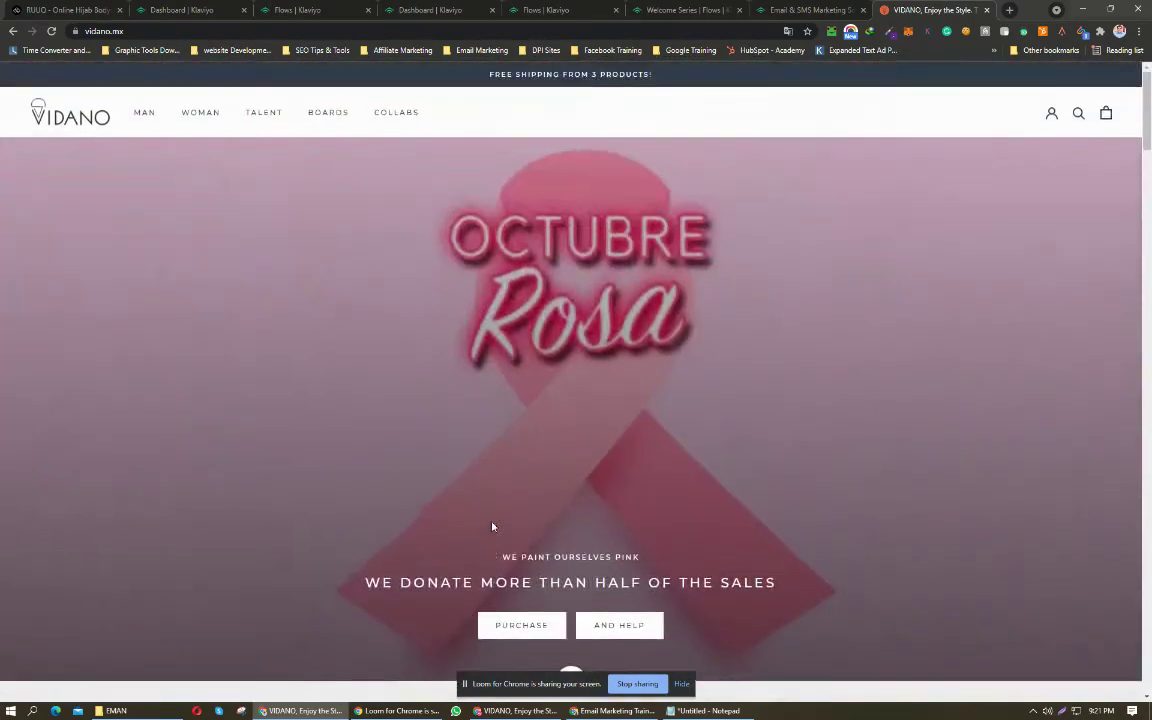
click(378, 31)
key(ctrl+c)
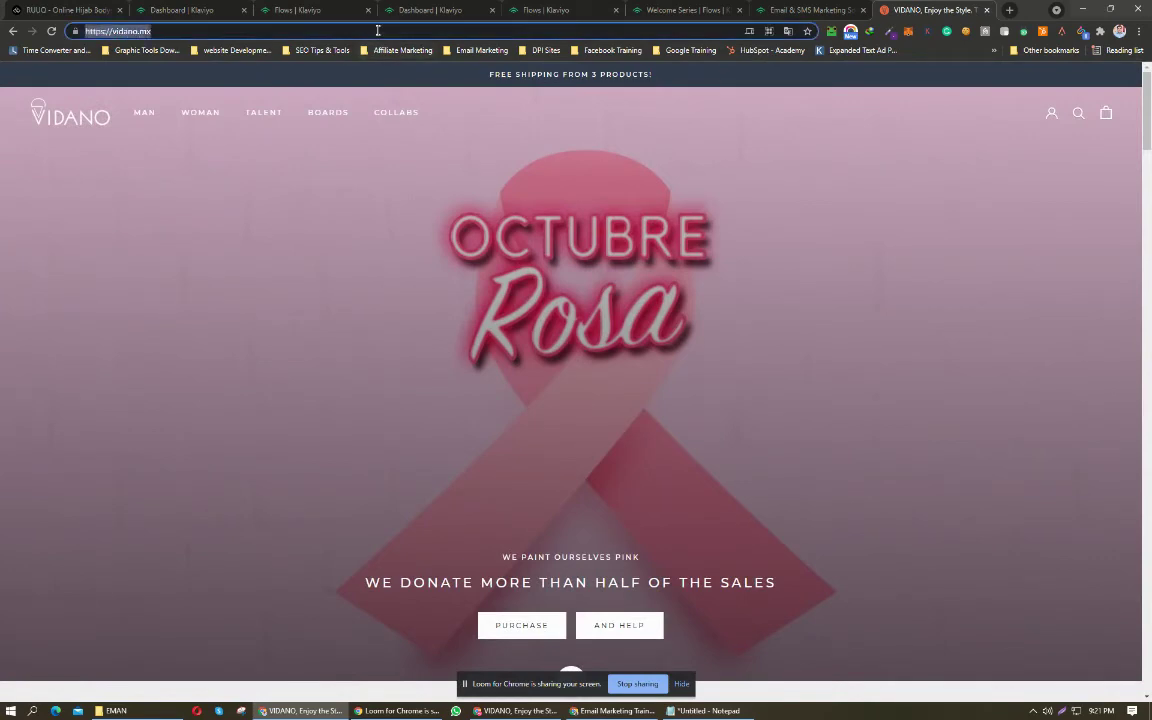
click(1117, 31)
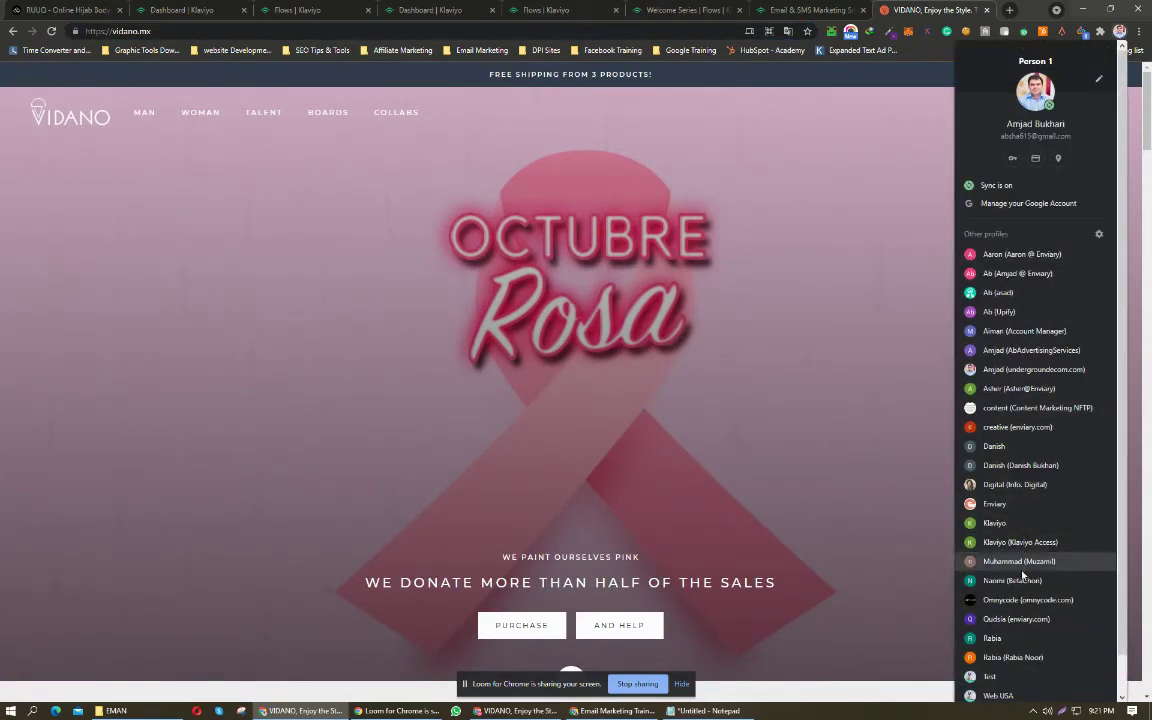
scroll(1005, 660, down, 2)
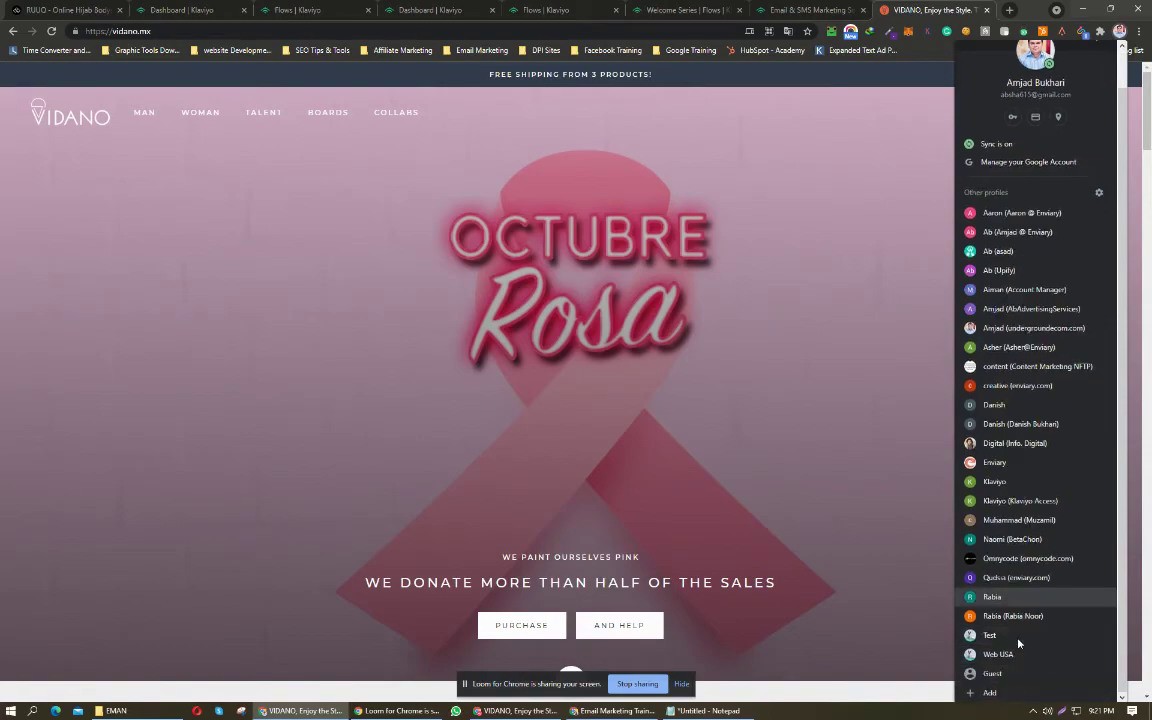
click(1003, 676)
key(ctrl+v)
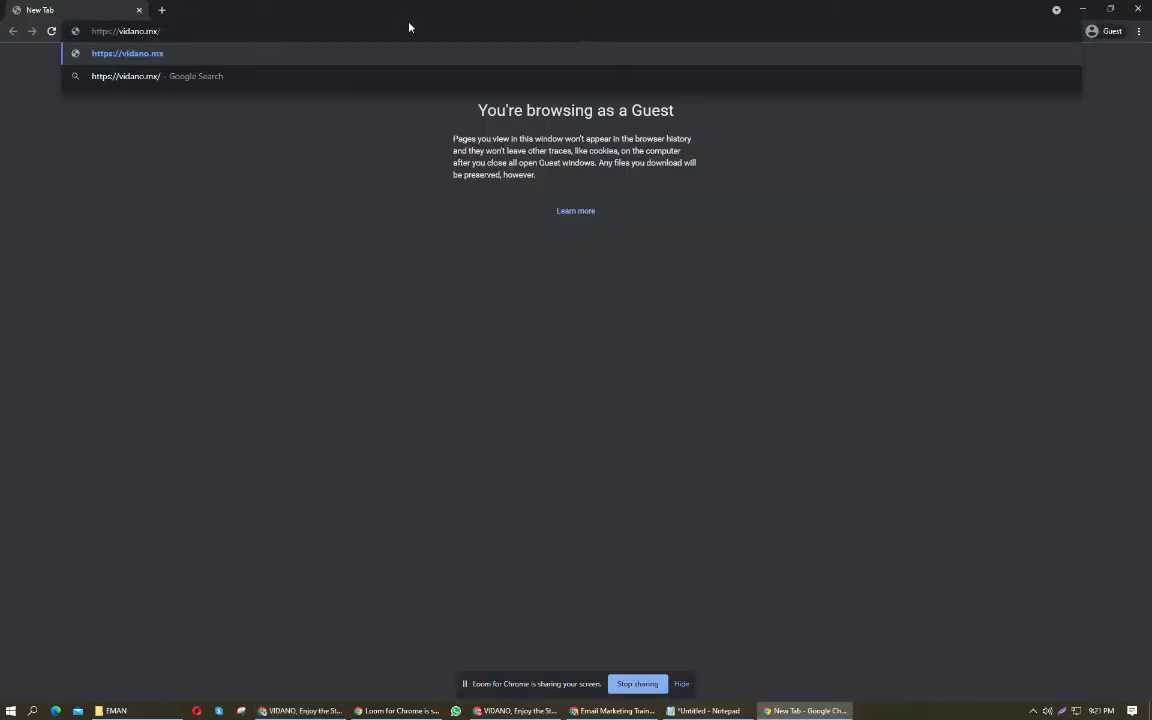
key(Return)
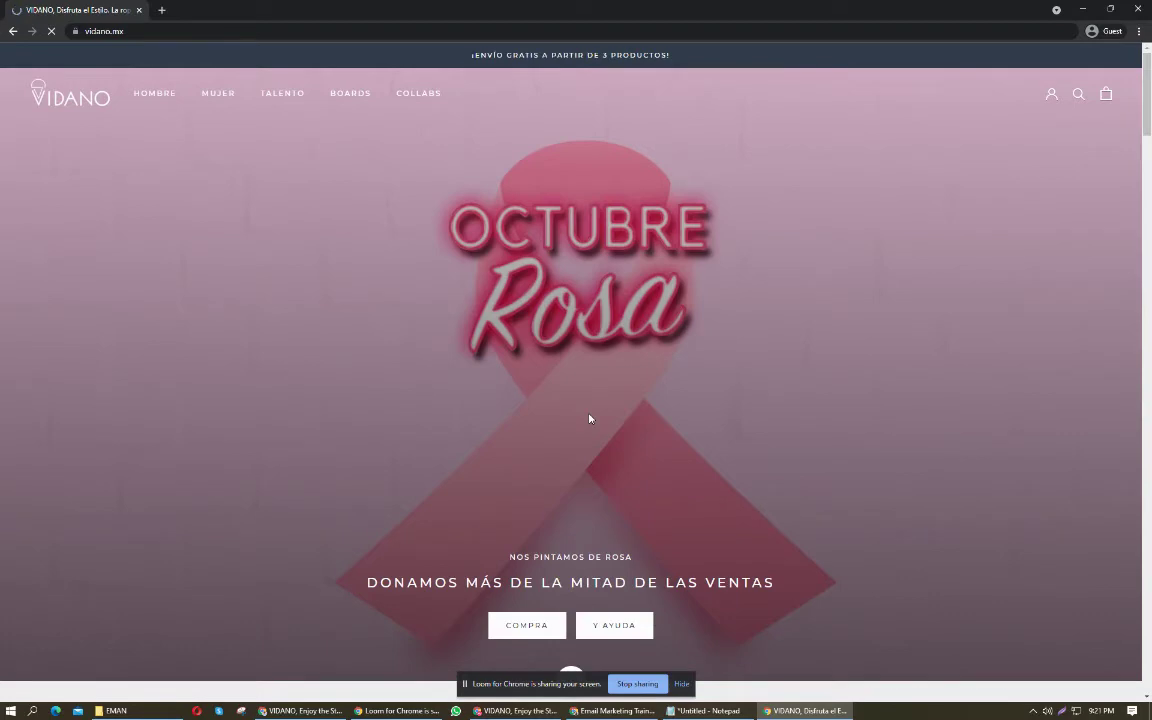
Step: Browse the home page as a guest to bring up the 10% OFF sign-up popup and select its email field
scroll(590, 418, down, 4)
scroll(590, 418, up, 4)
scroll(450, 509, down, 4)
scroll(450, 509, up, 4)
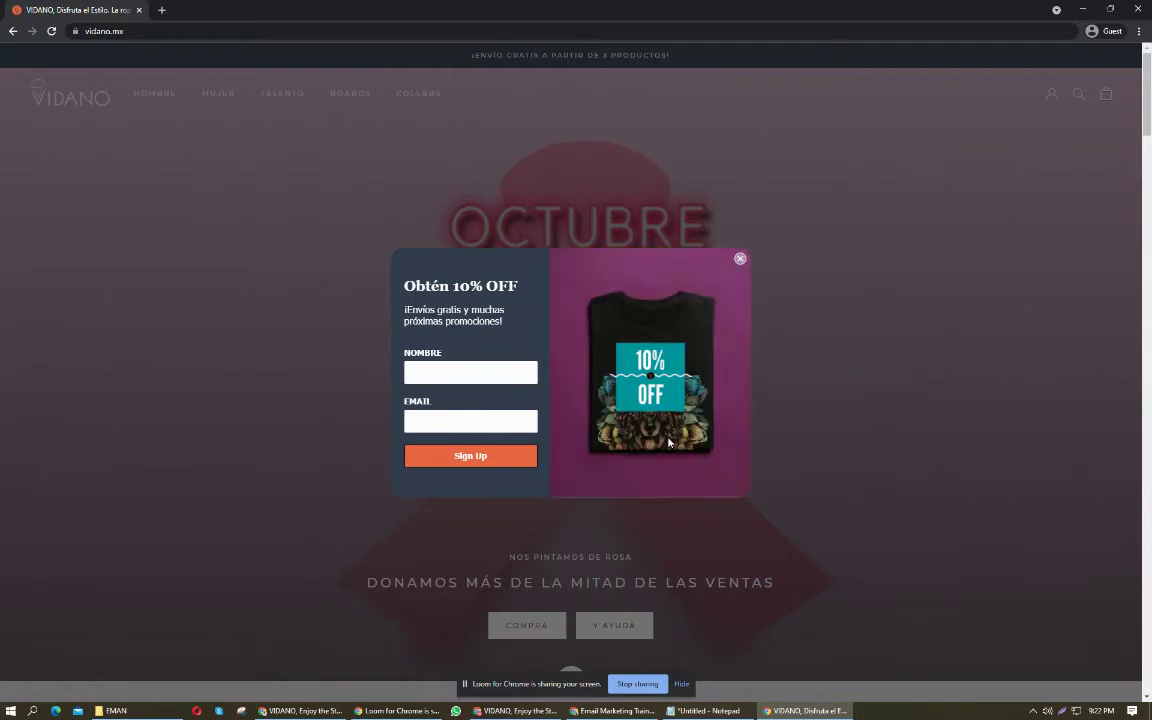
click(456, 419)
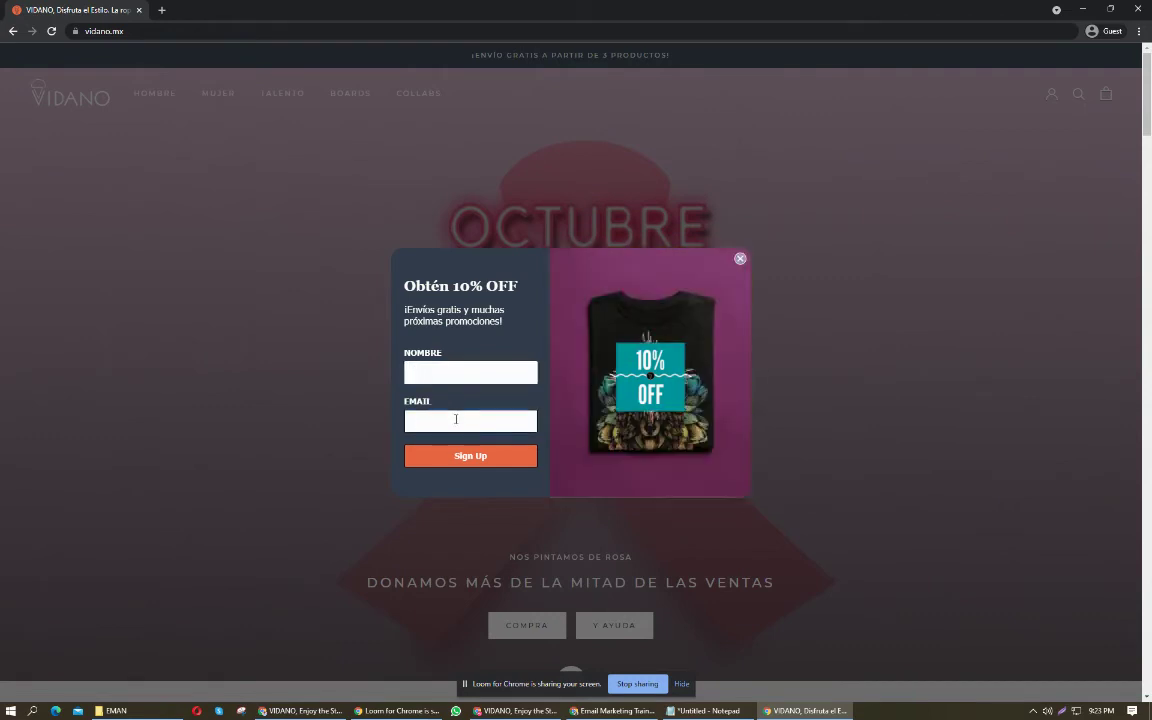
Step: Switch to the Chrome window with the Klaviyo tabs and close the RUUQ account's Flows tab
click(291, 716)
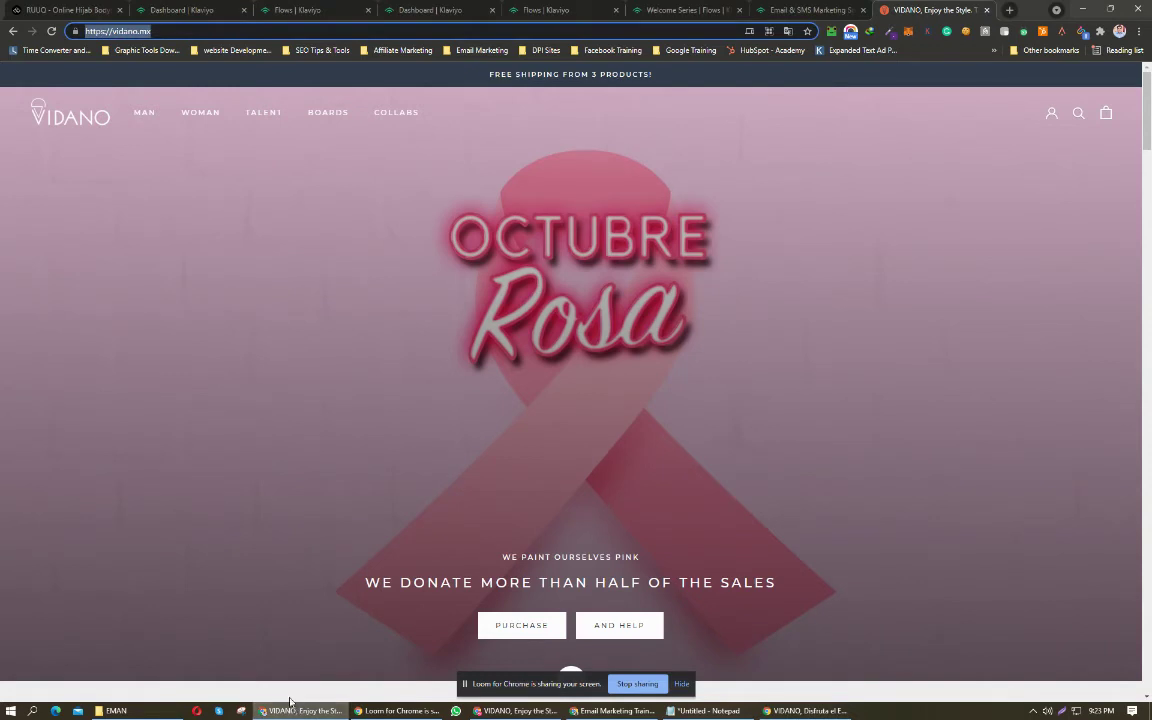
click(341, 5)
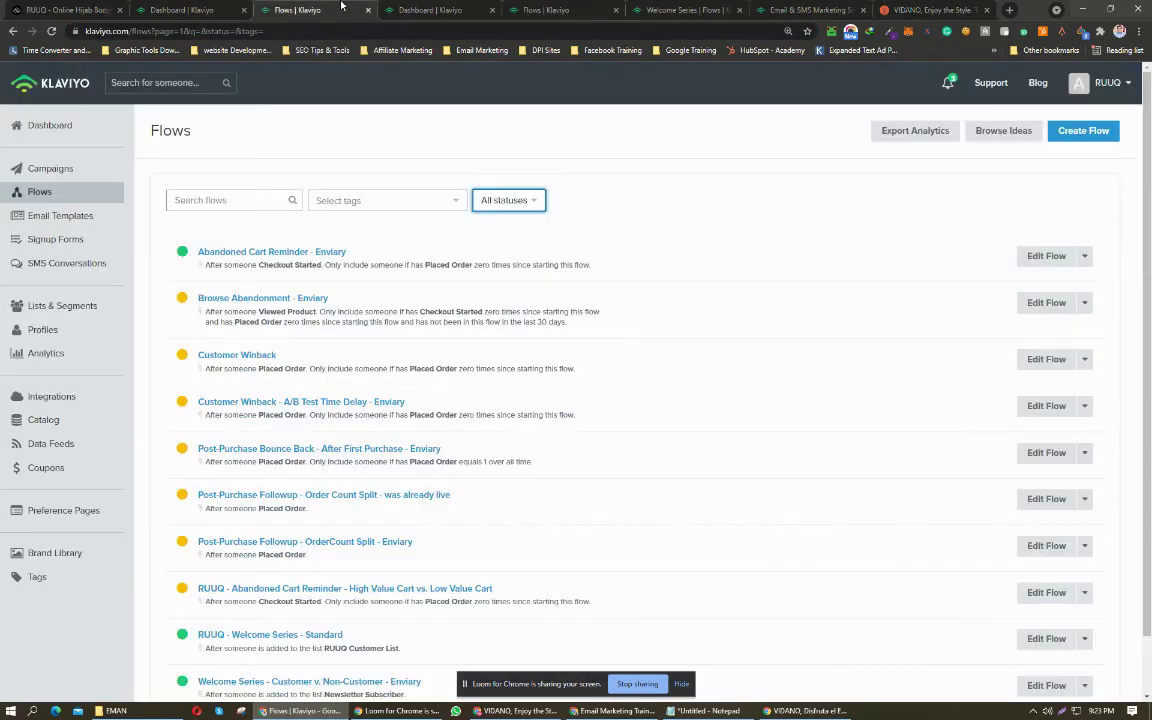
click(367, 10)
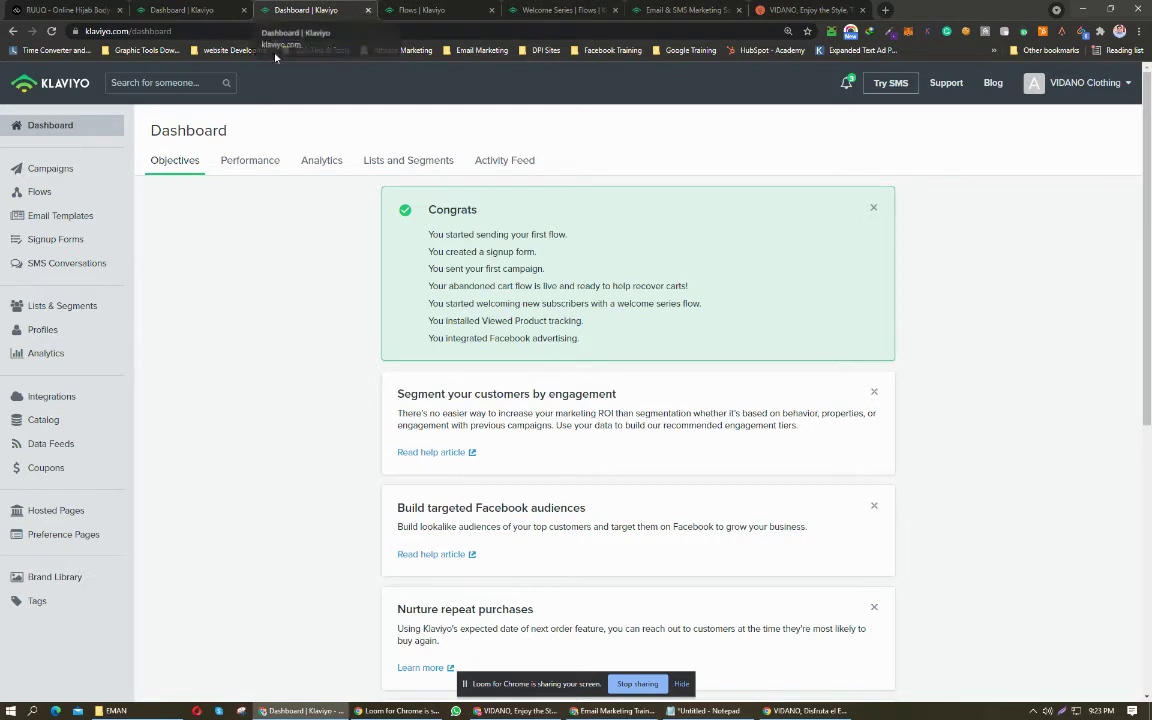
Step: Open the VIDANO account's Lists & Segments page in a new browser tab and filter it to show only lists
right_click(58, 318)
click(100, 330)
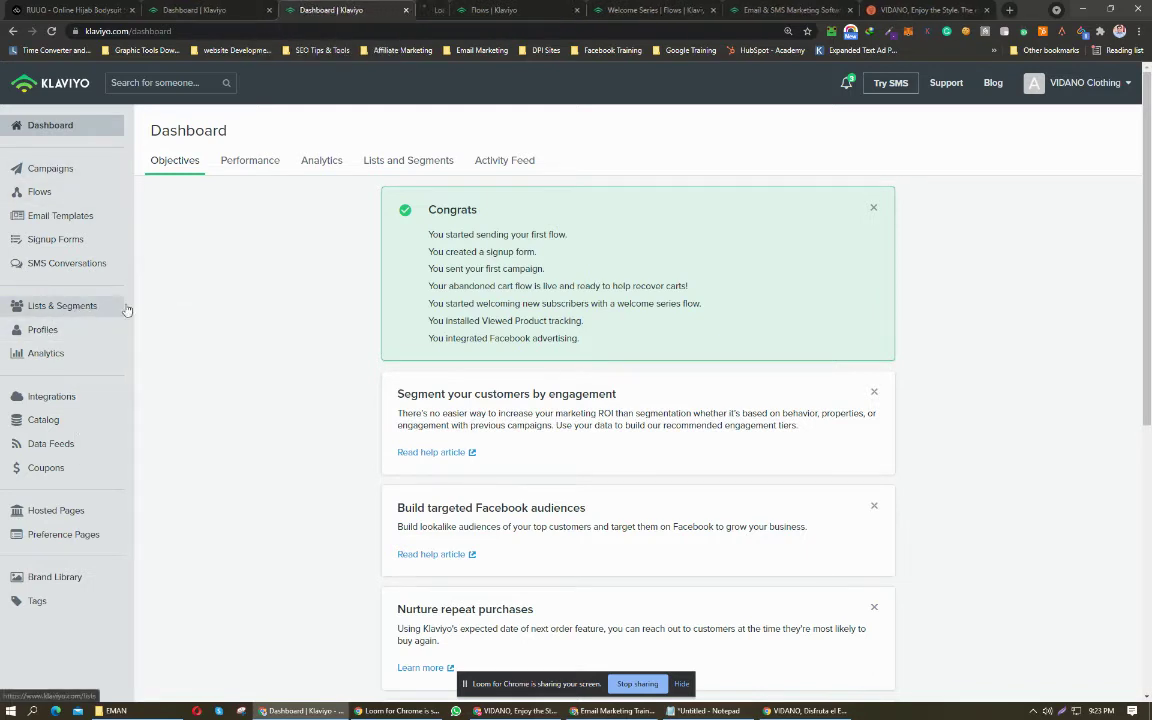
click(432, 8)
click(301, 9)
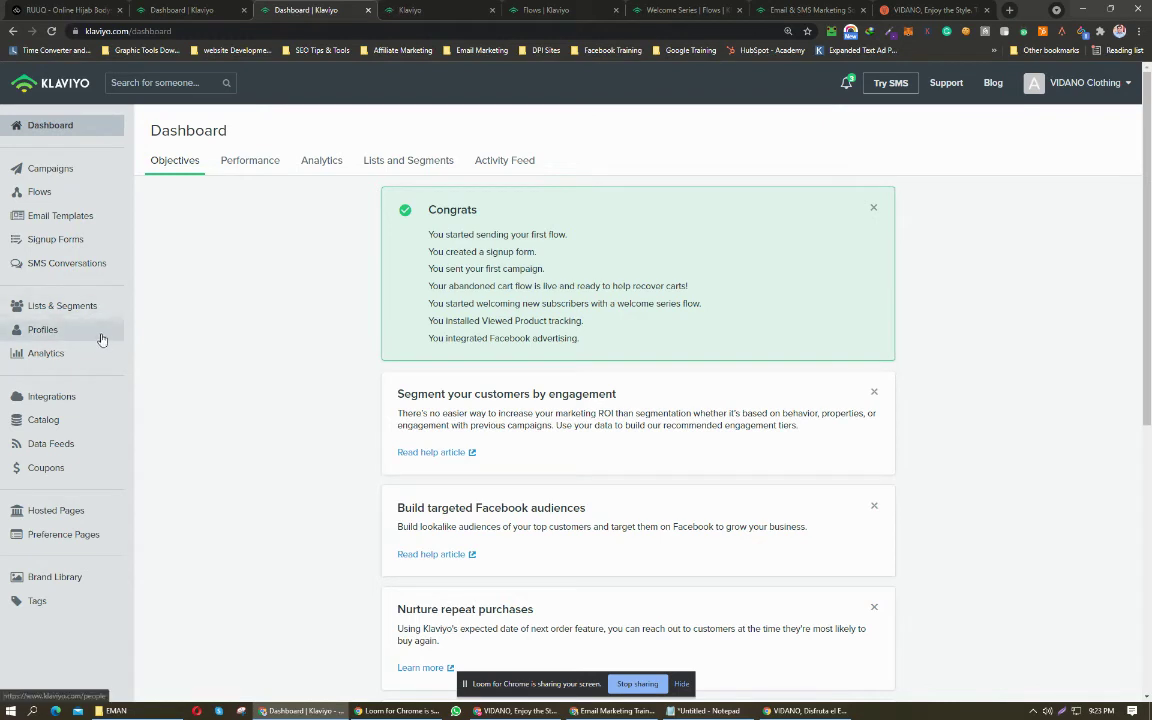
click(387, 9)
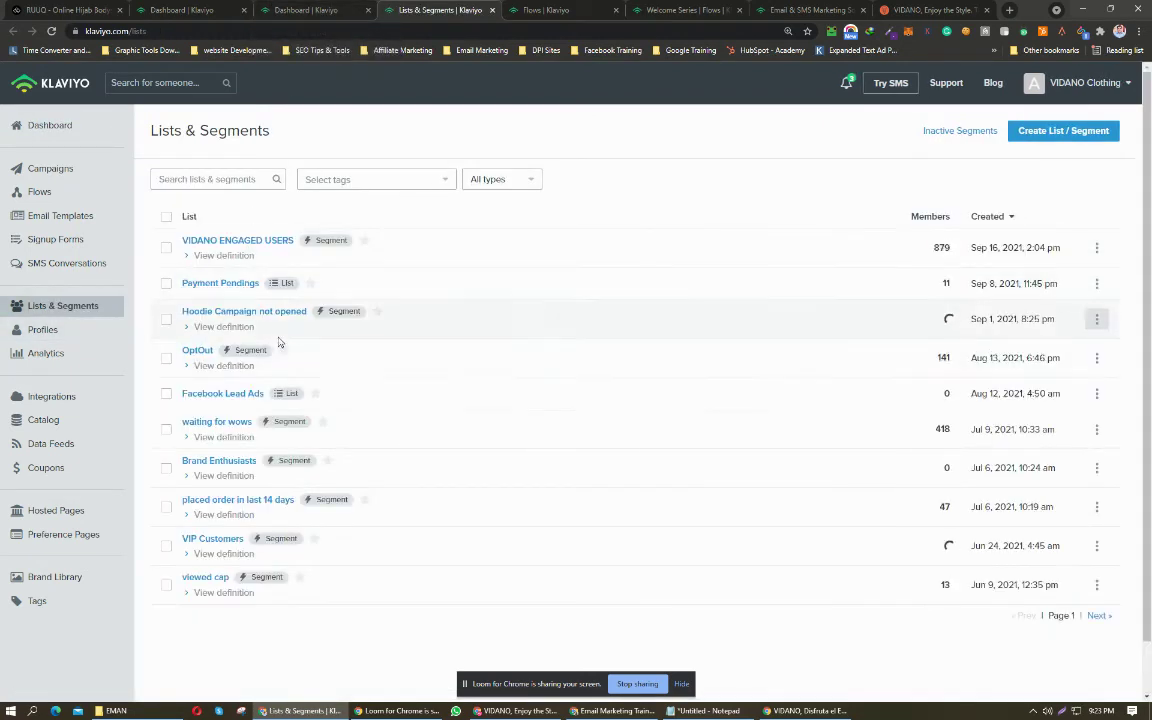
click(501, 182)
click(498, 225)
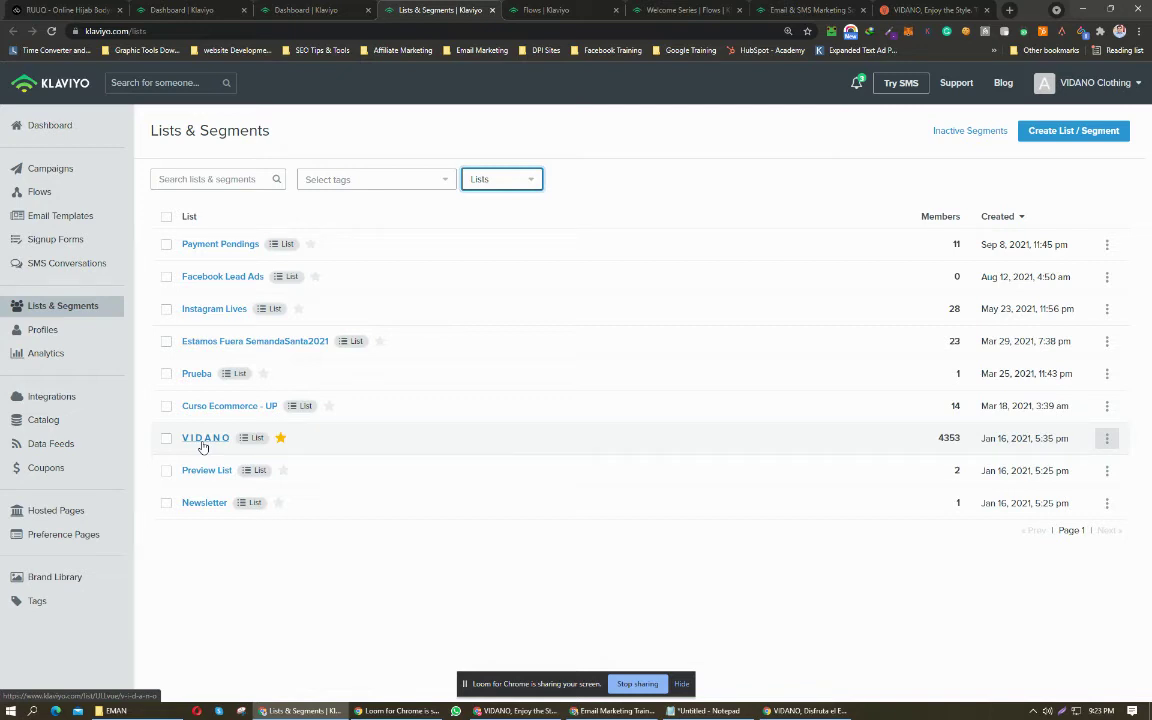
Step: Find the Join the Community sign-up form in the Vidano home page footer and select its email field
key(ctrl+9)
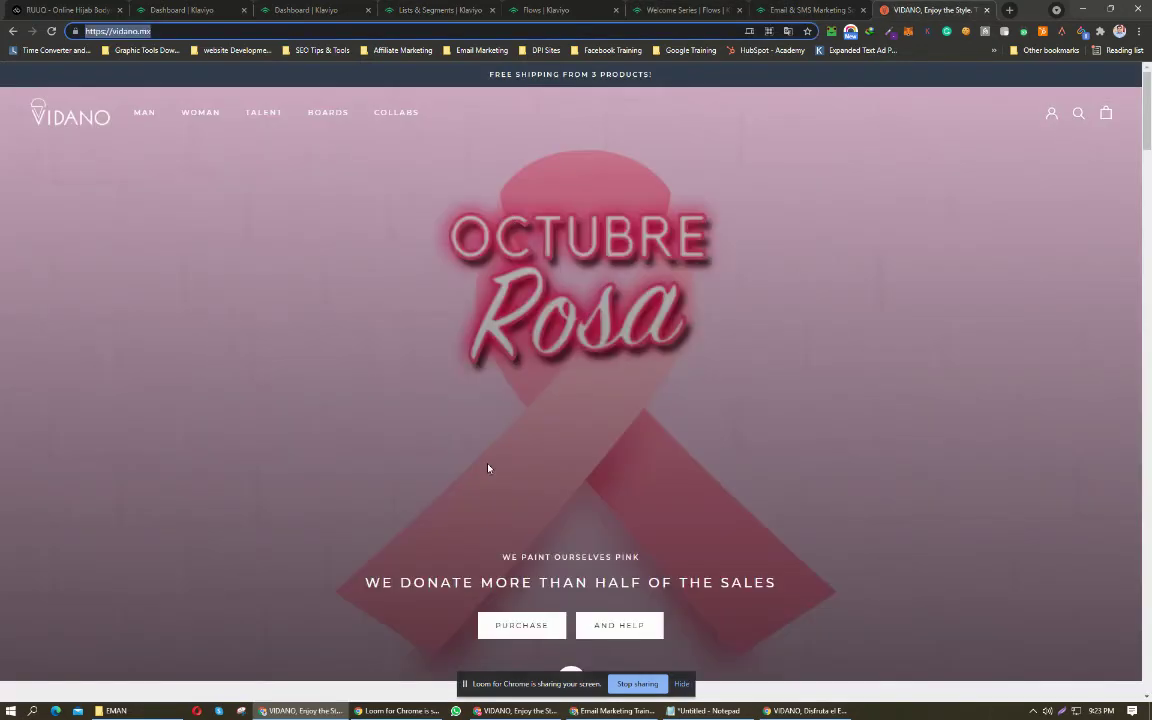
scroll(490, 508, down, 15)
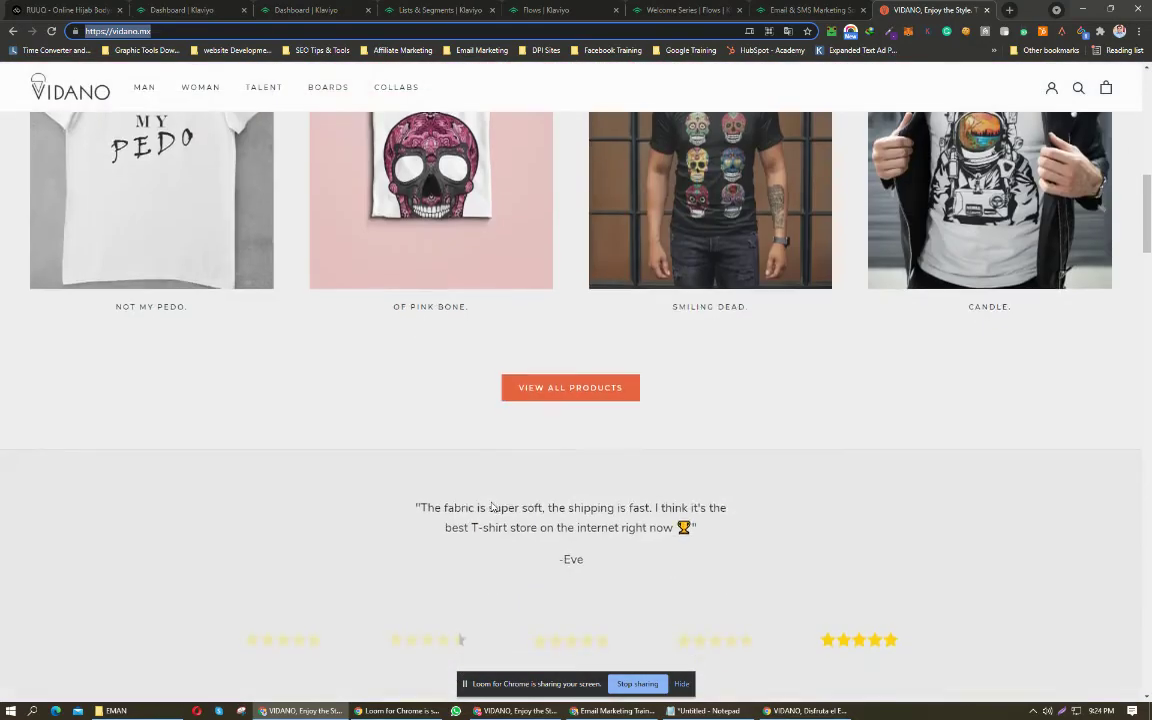
scroll(491, 505, down, 10)
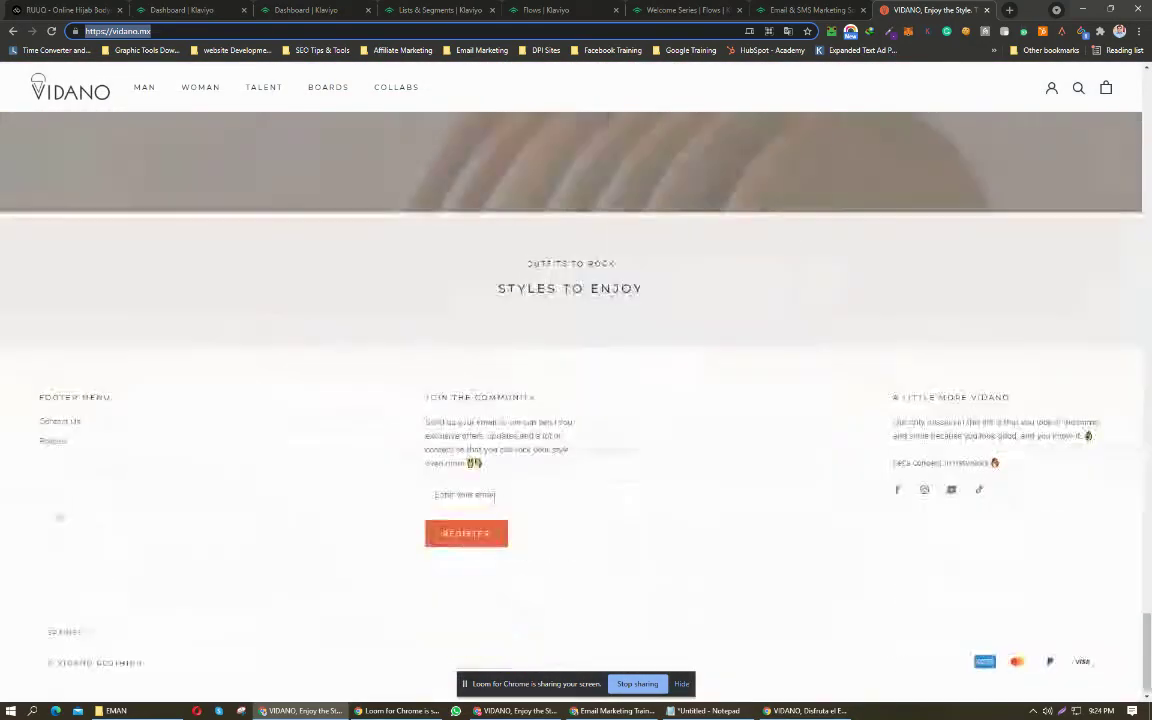
scroll(228, 254, up, 5)
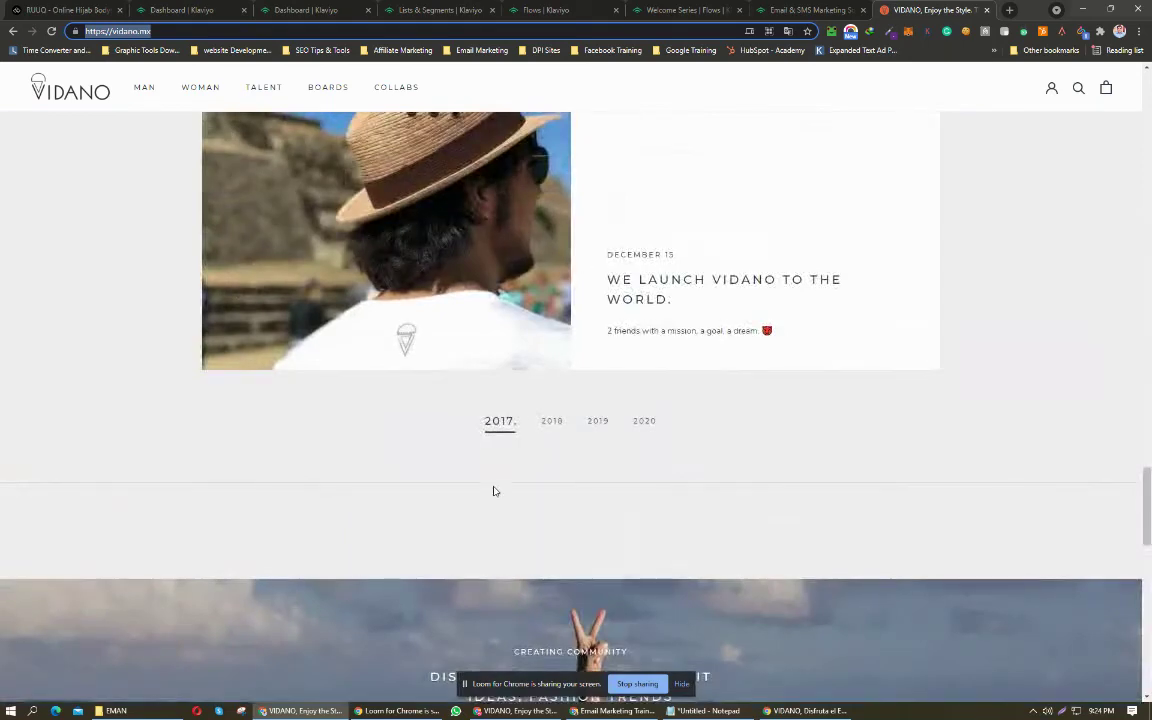
scroll(450, 395, down, 4)
scroll(450, 395, down, 3)
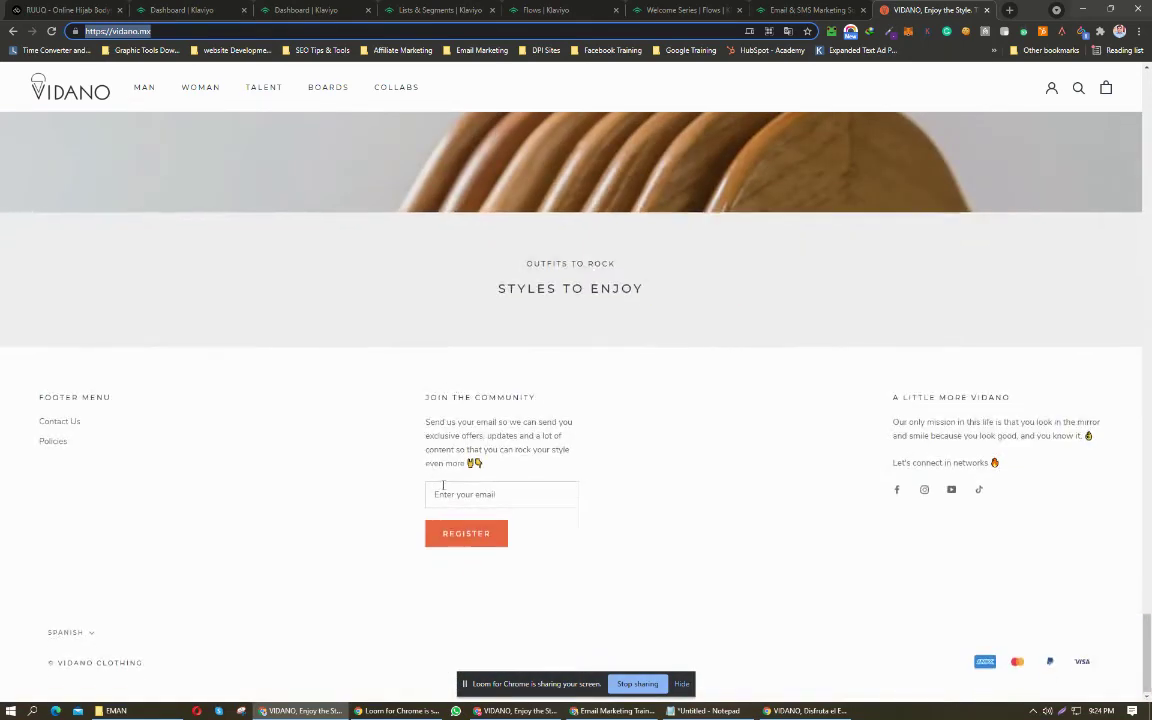
click(508, 495)
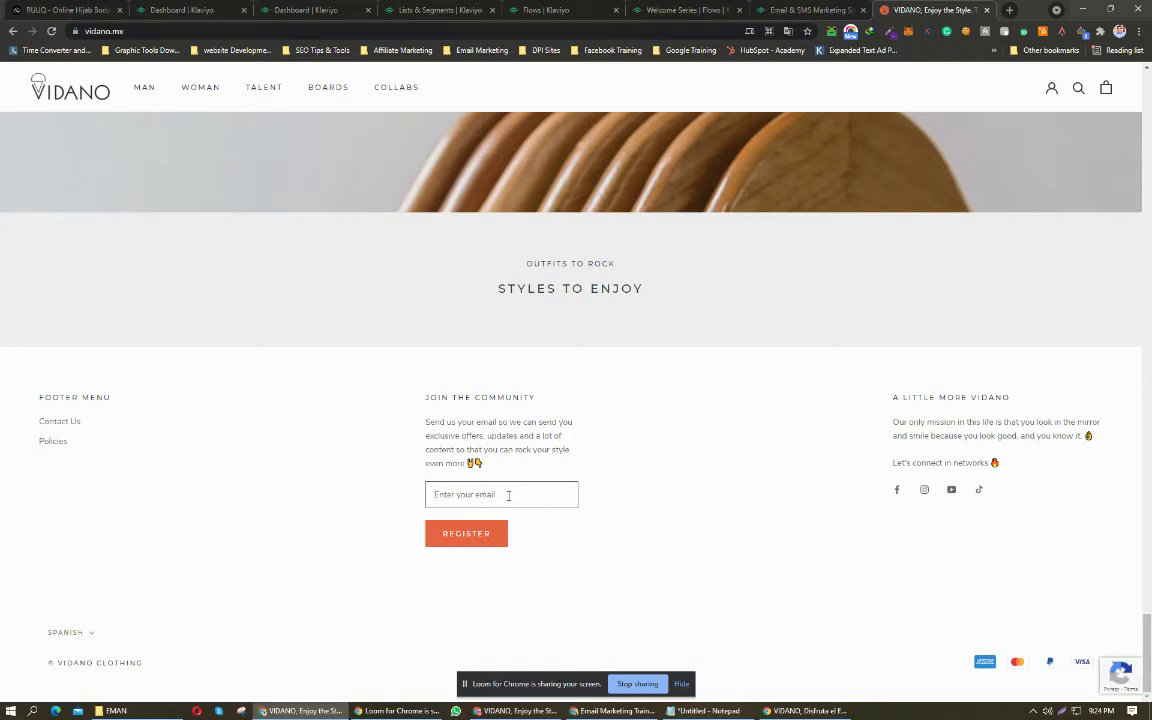
Step: Compare the VIDANO list with the trigger of the welcome flows, and show the Welcome Series flow diagram
click(425, 10)
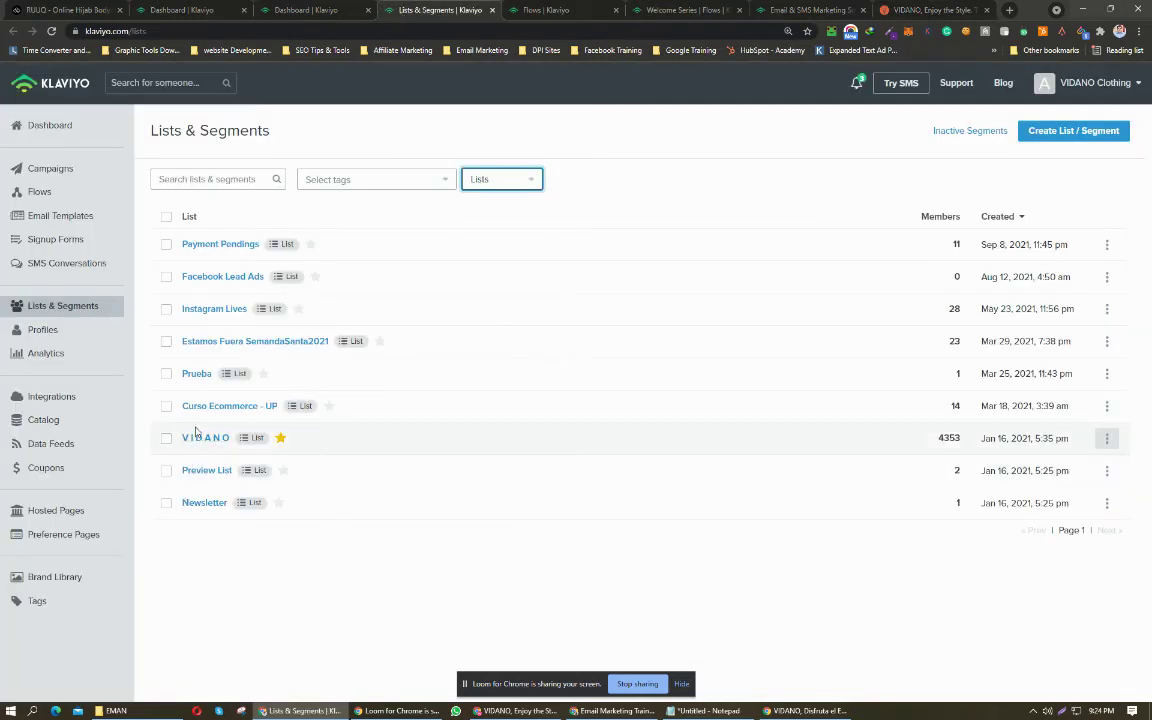
click(545, 10)
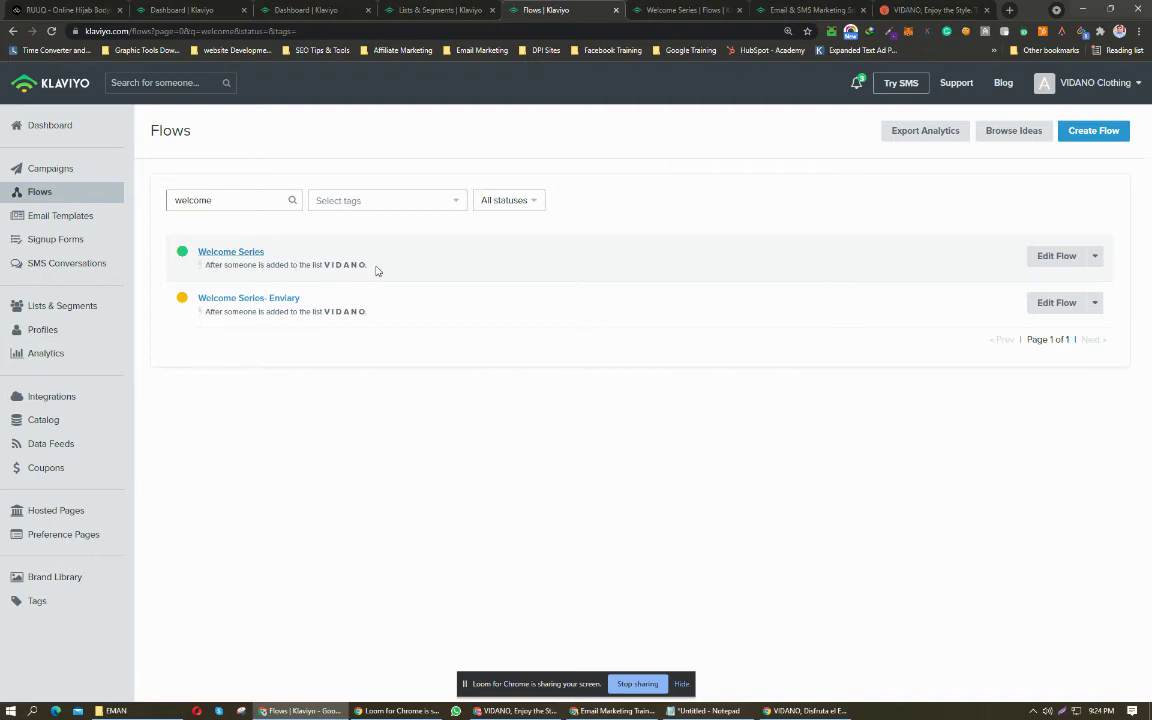
click(398, 10)
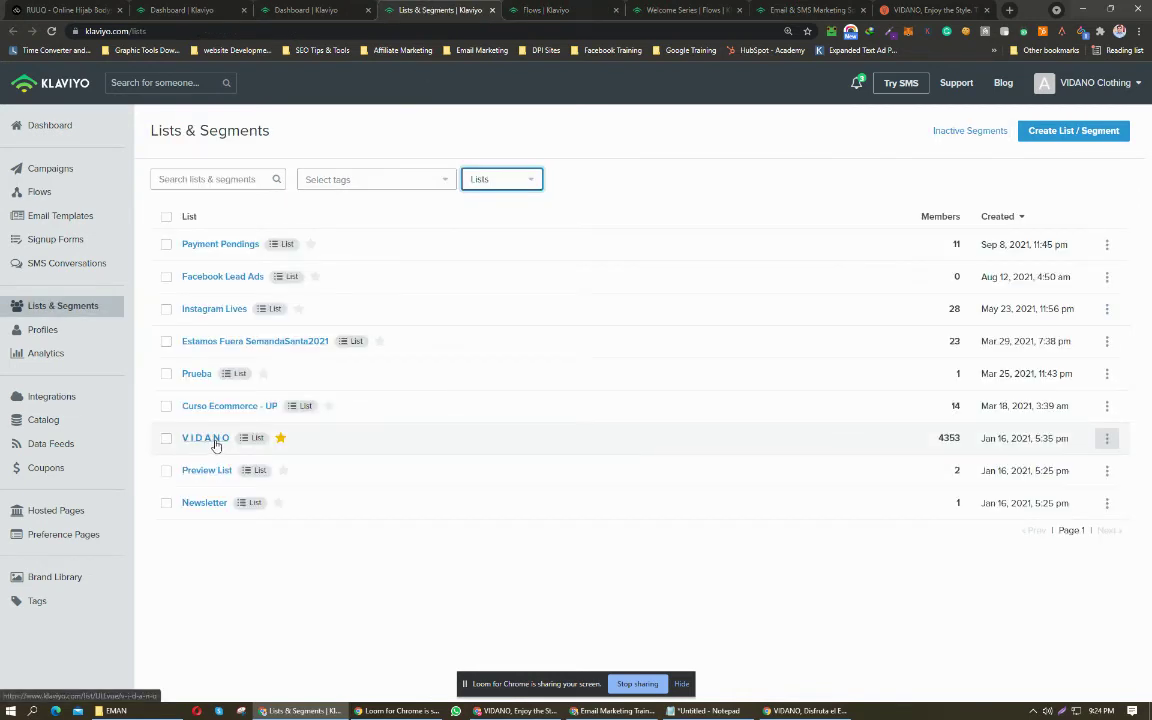
click(509, 7)
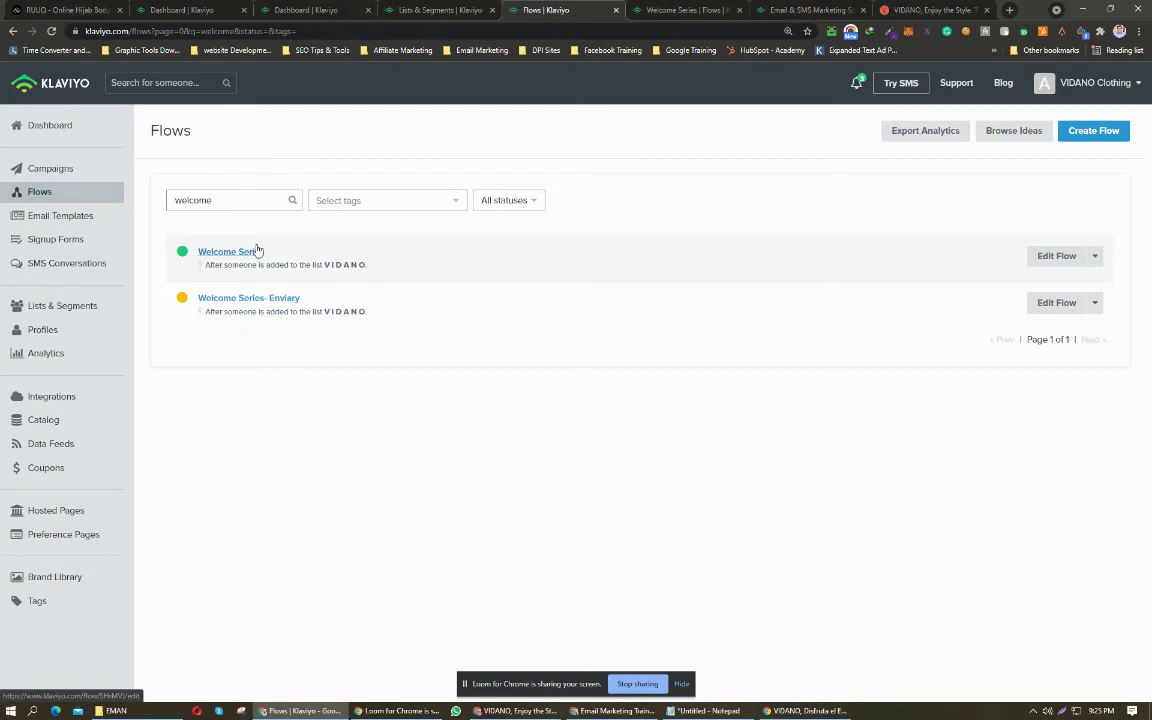
click(690, 9)
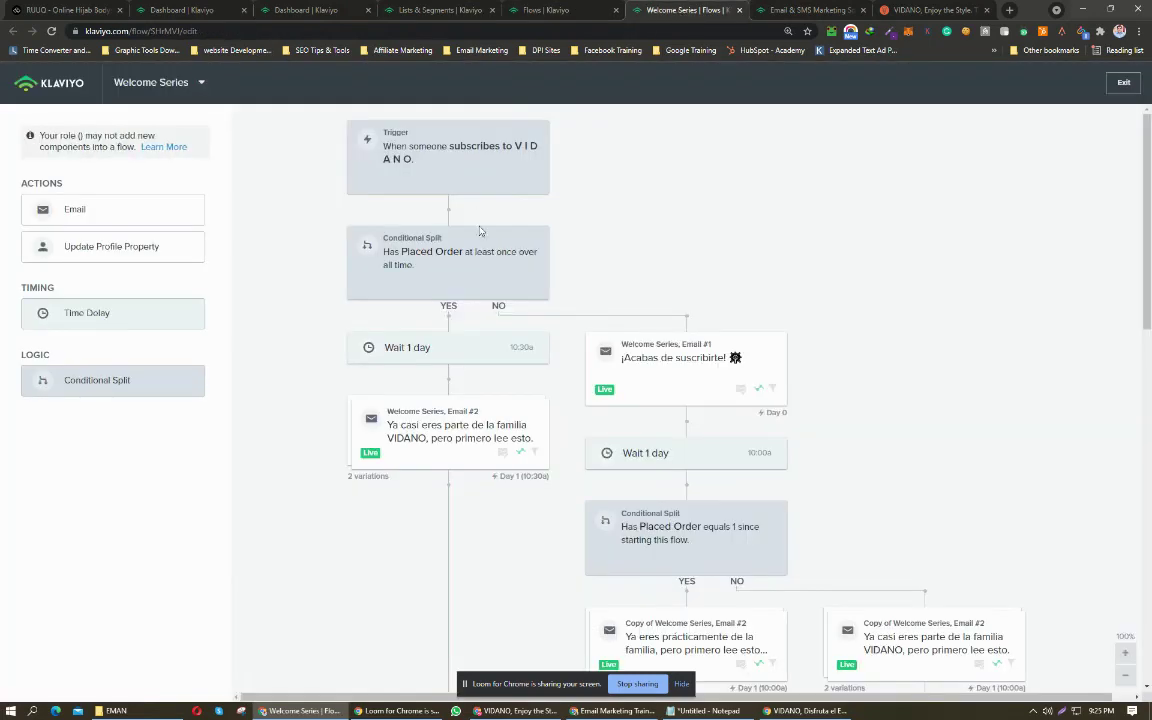